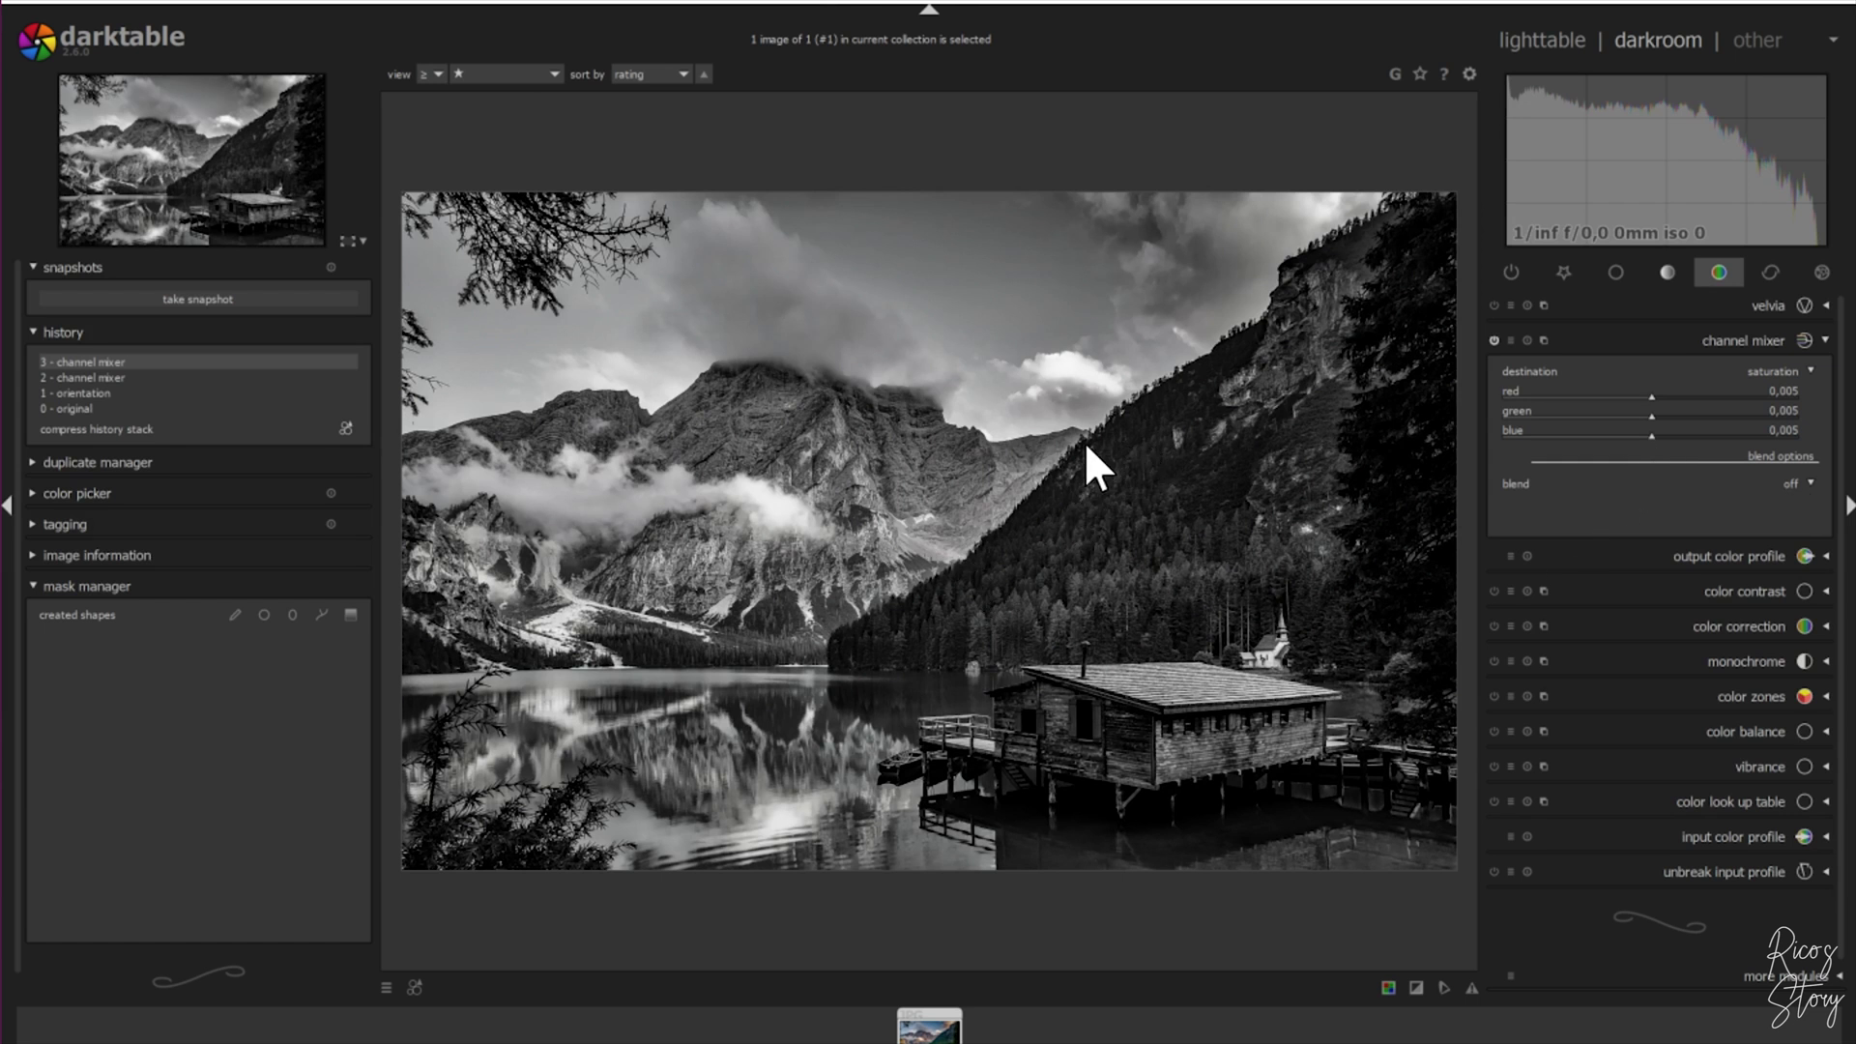
Step: Roll the history back to the orientation step and compress the history stack
left_click(74, 384)
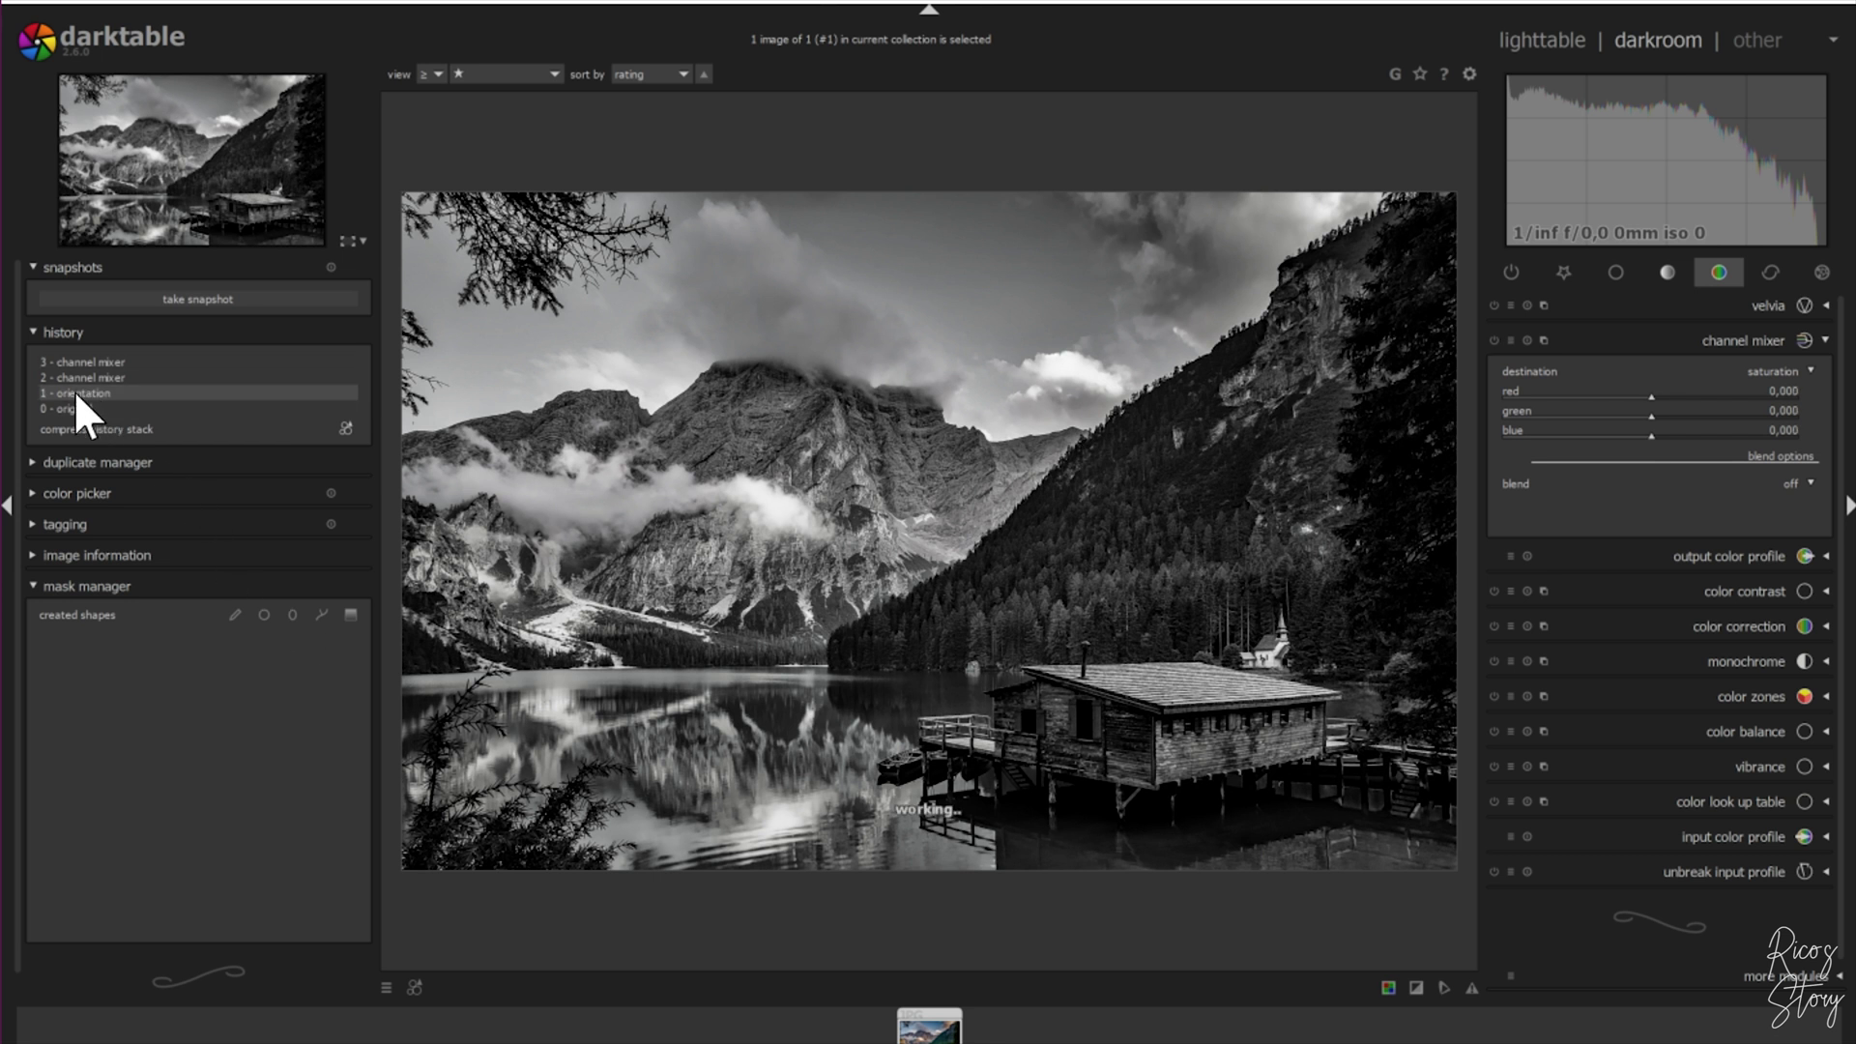
left_click(107, 427)
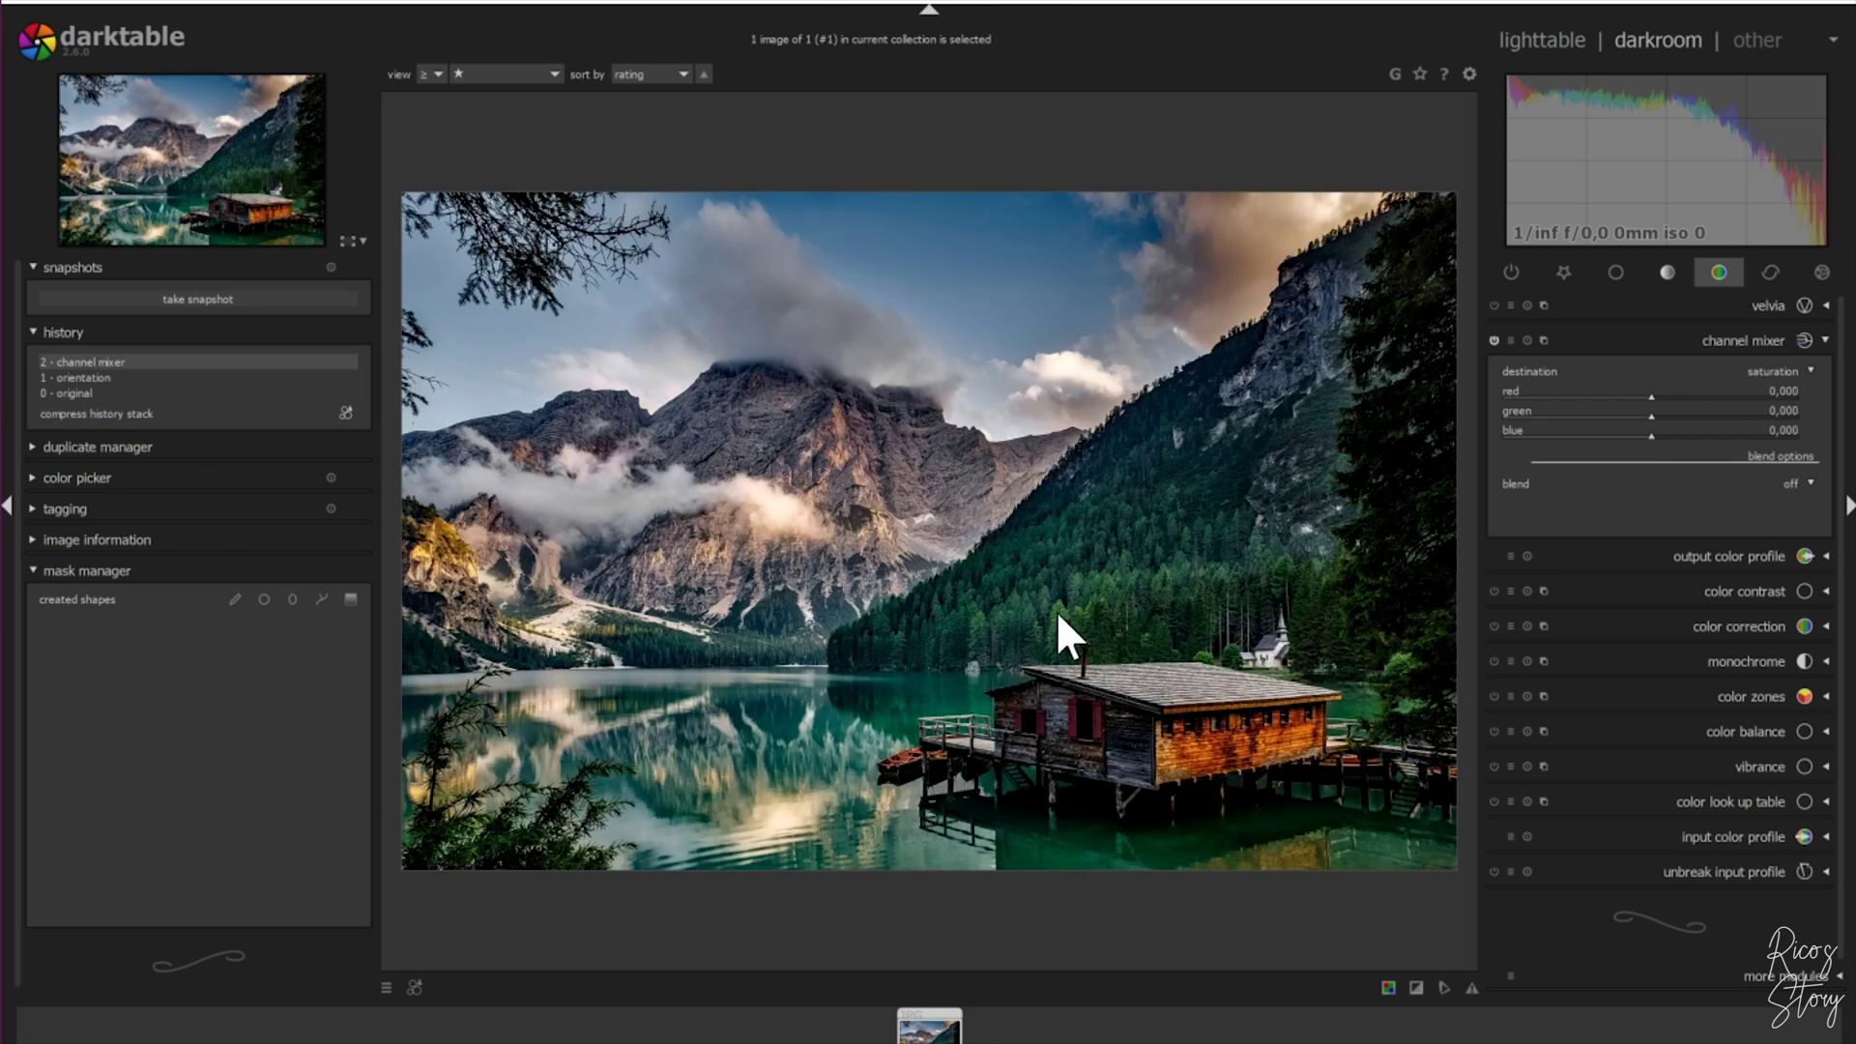
Step: Mix a gray output in the channel mixer with red 0.891, green 0.484 and blue 0.133, and revert the history to orientation, compressing it
left_click(1761, 372)
left_click(1781, 465)
mouse_move(1651, 396)
left_mouse_down()
mouse_move(1719, 396)
mouse_move(1659, 432)
left_mouse_up()
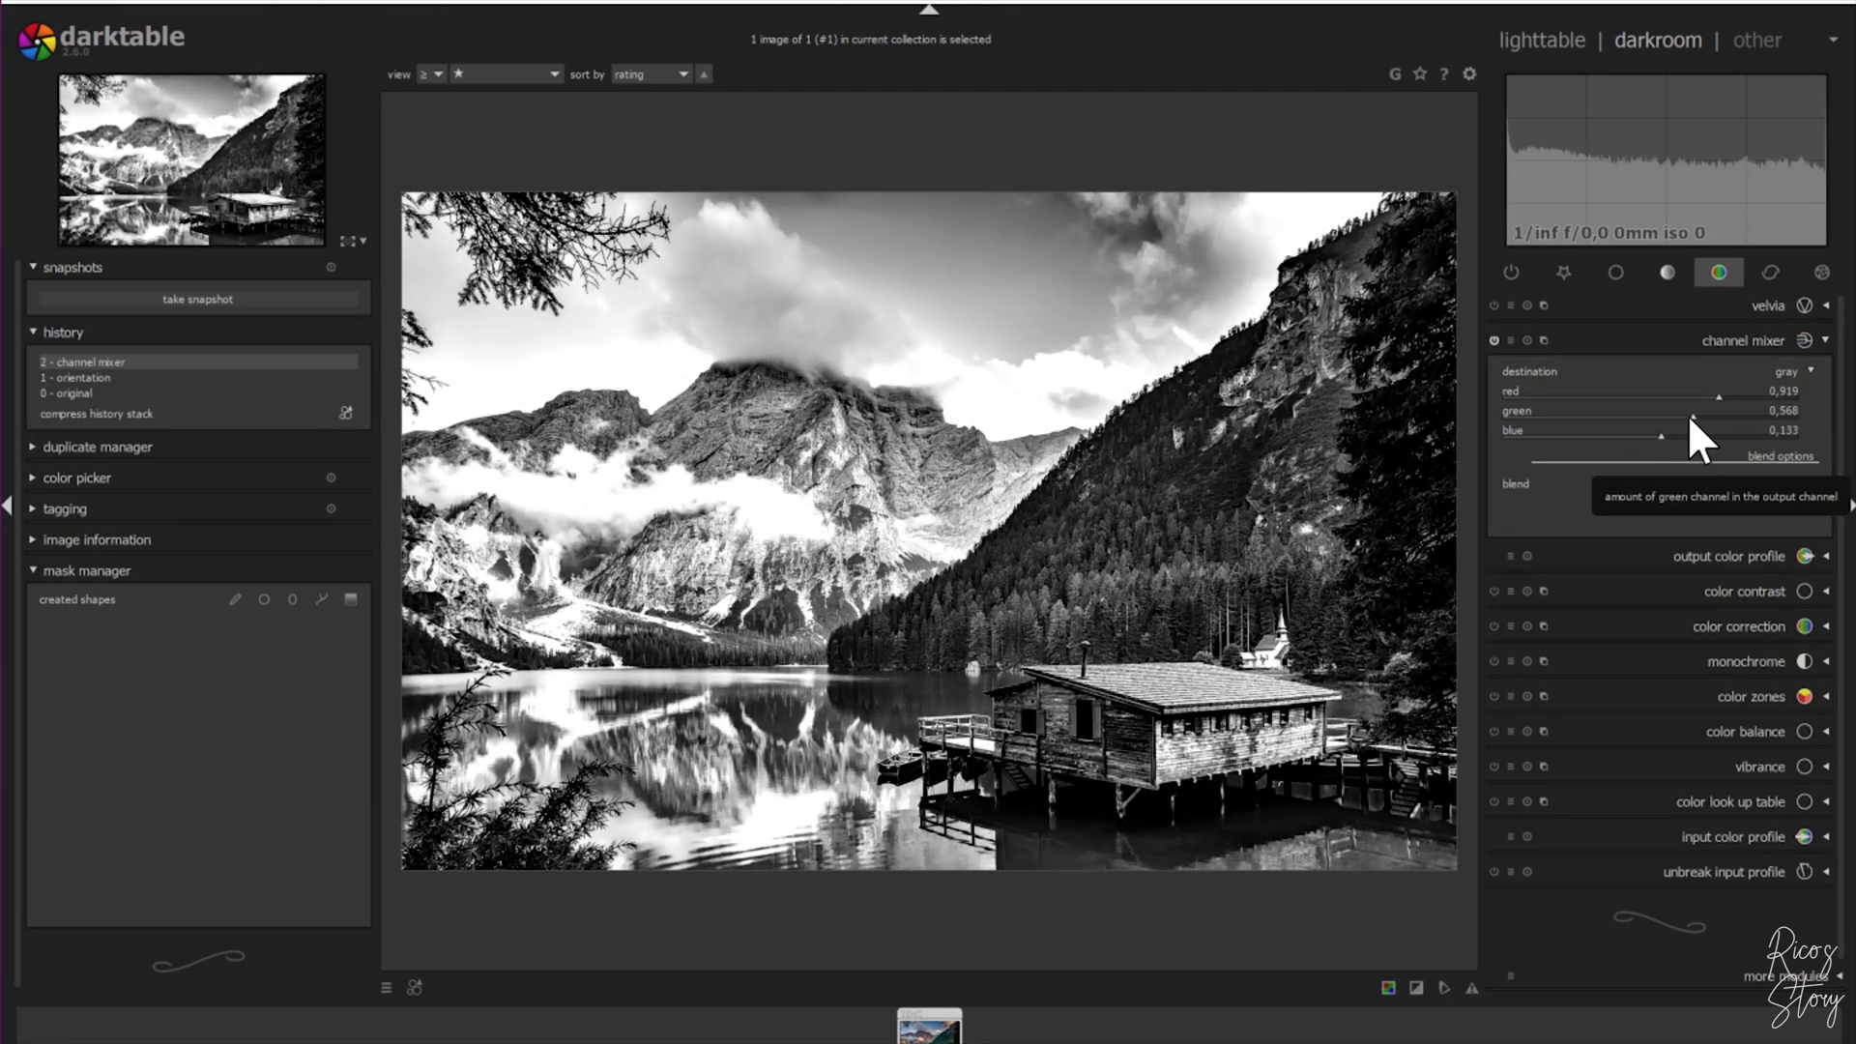
left_click(1685, 418)
left_click(1687, 416)
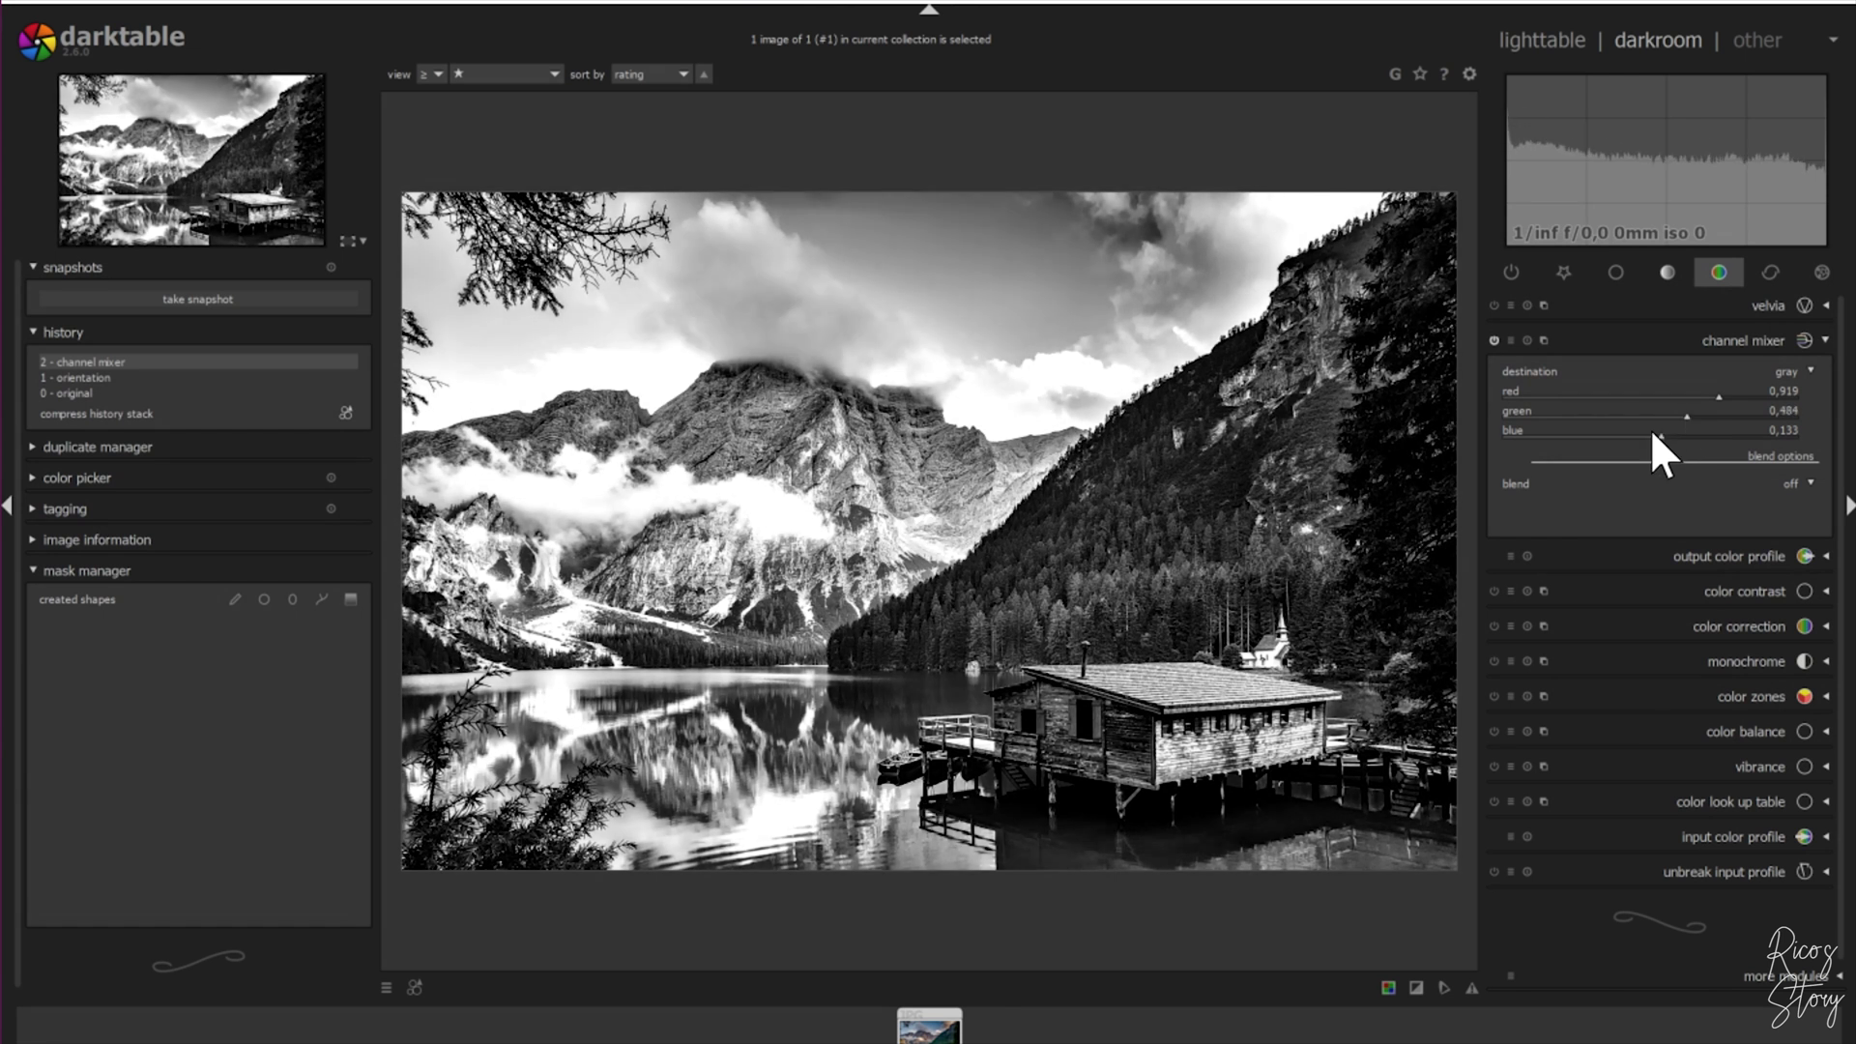
left_click(1715, 393)
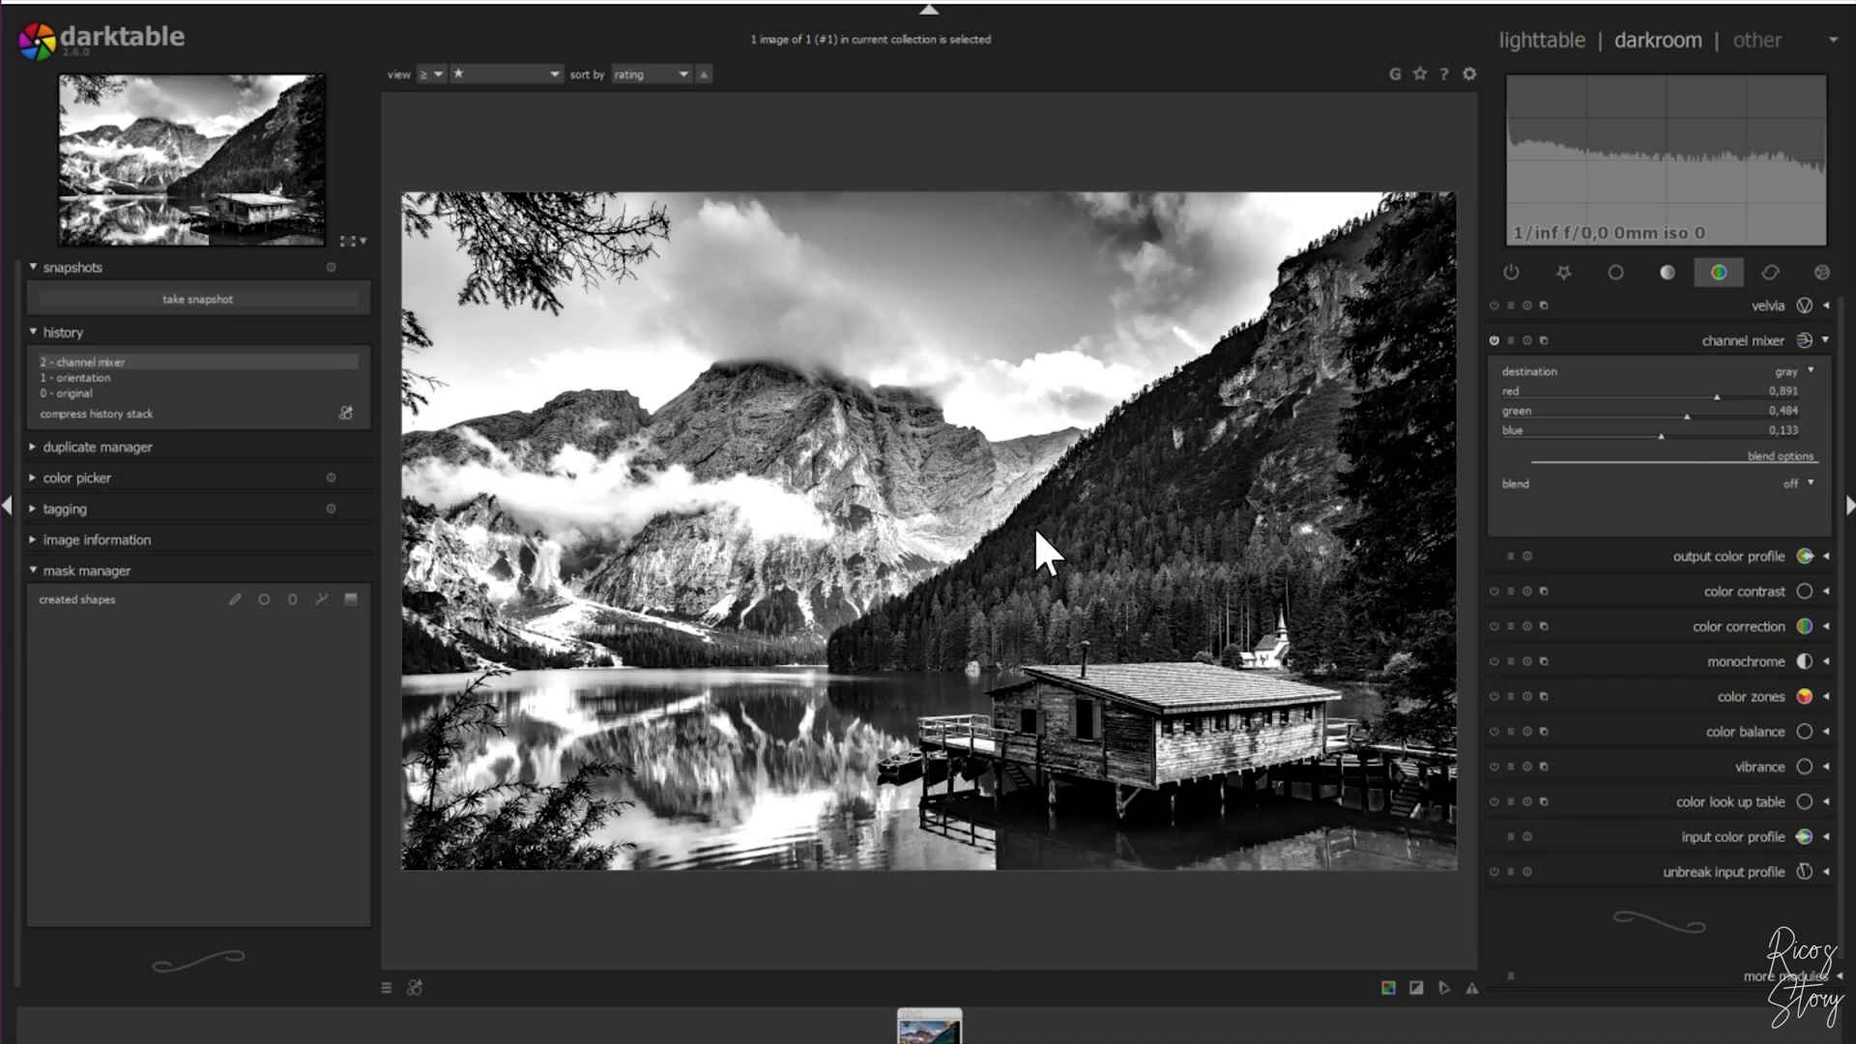
left_click(77, 377)
left_click(97, 414)
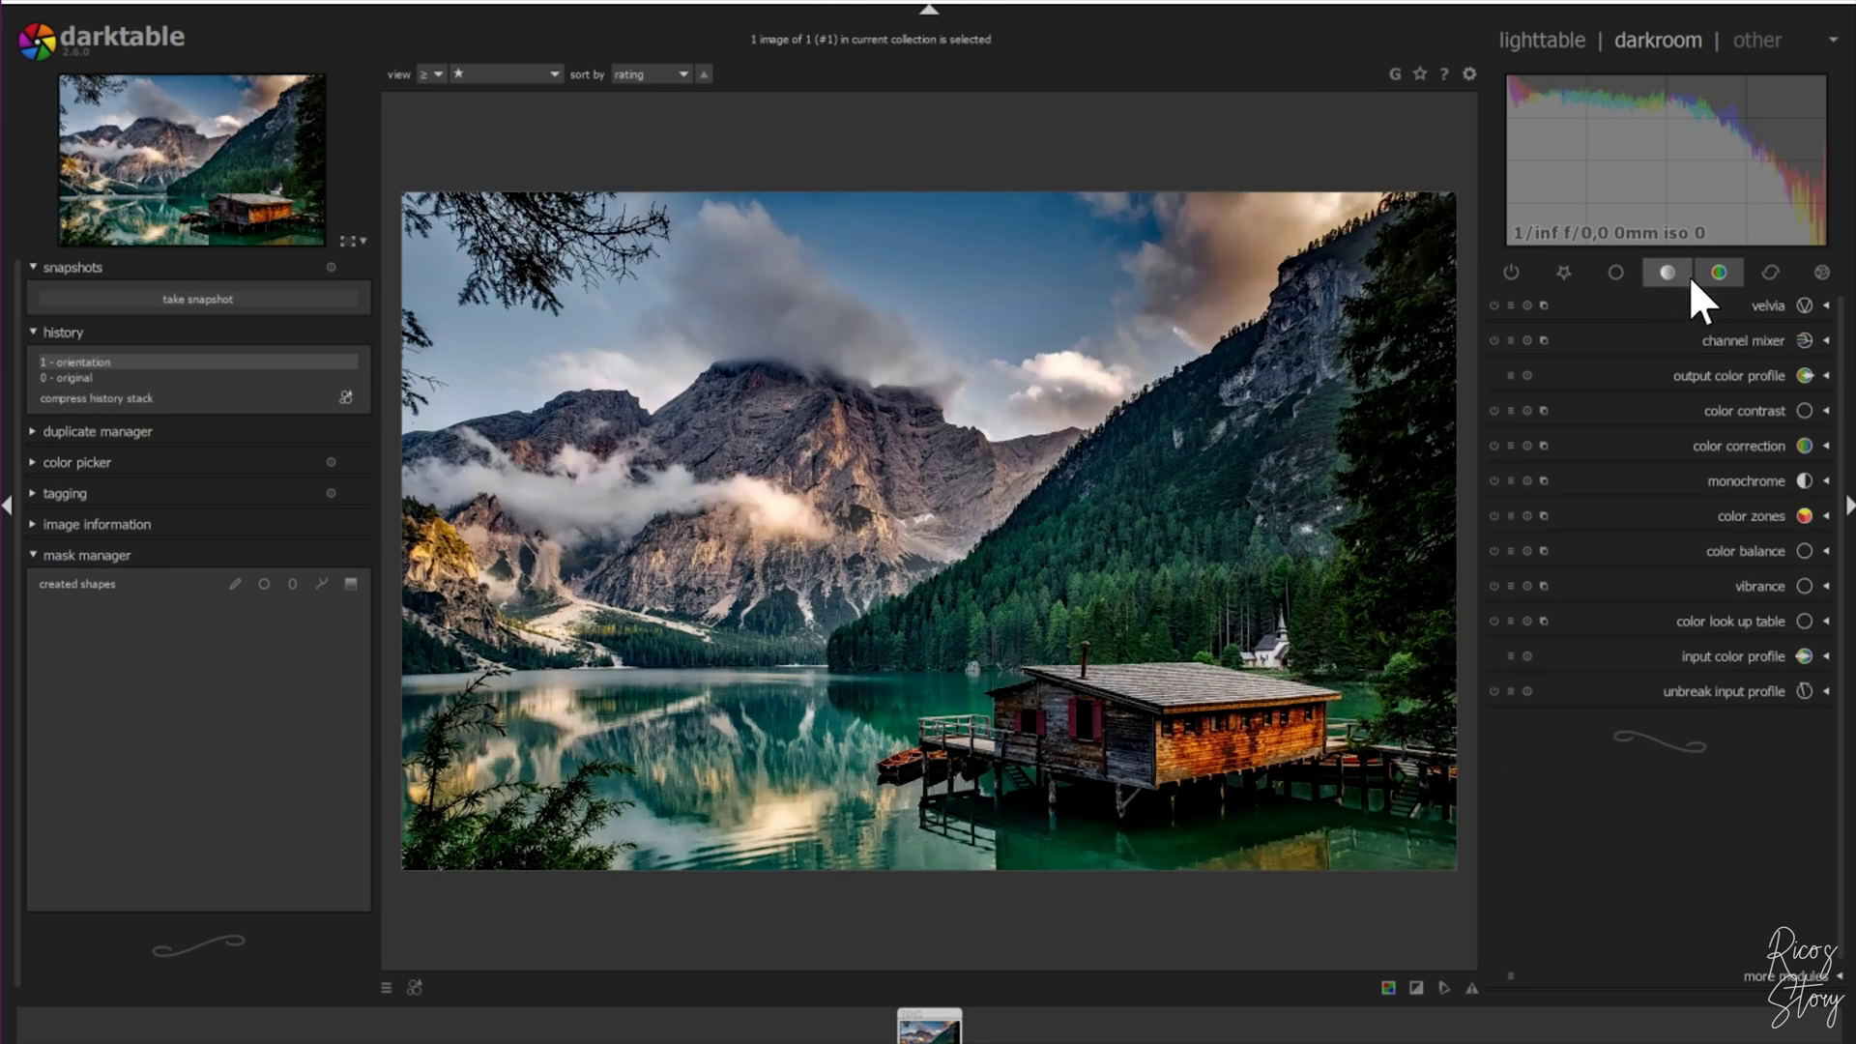
Step: Desaturate the image to -1.00 with the contrast brightness saturation module, and revert the history to orientation
left_click(1566, 274)
left_click(1819, 406)
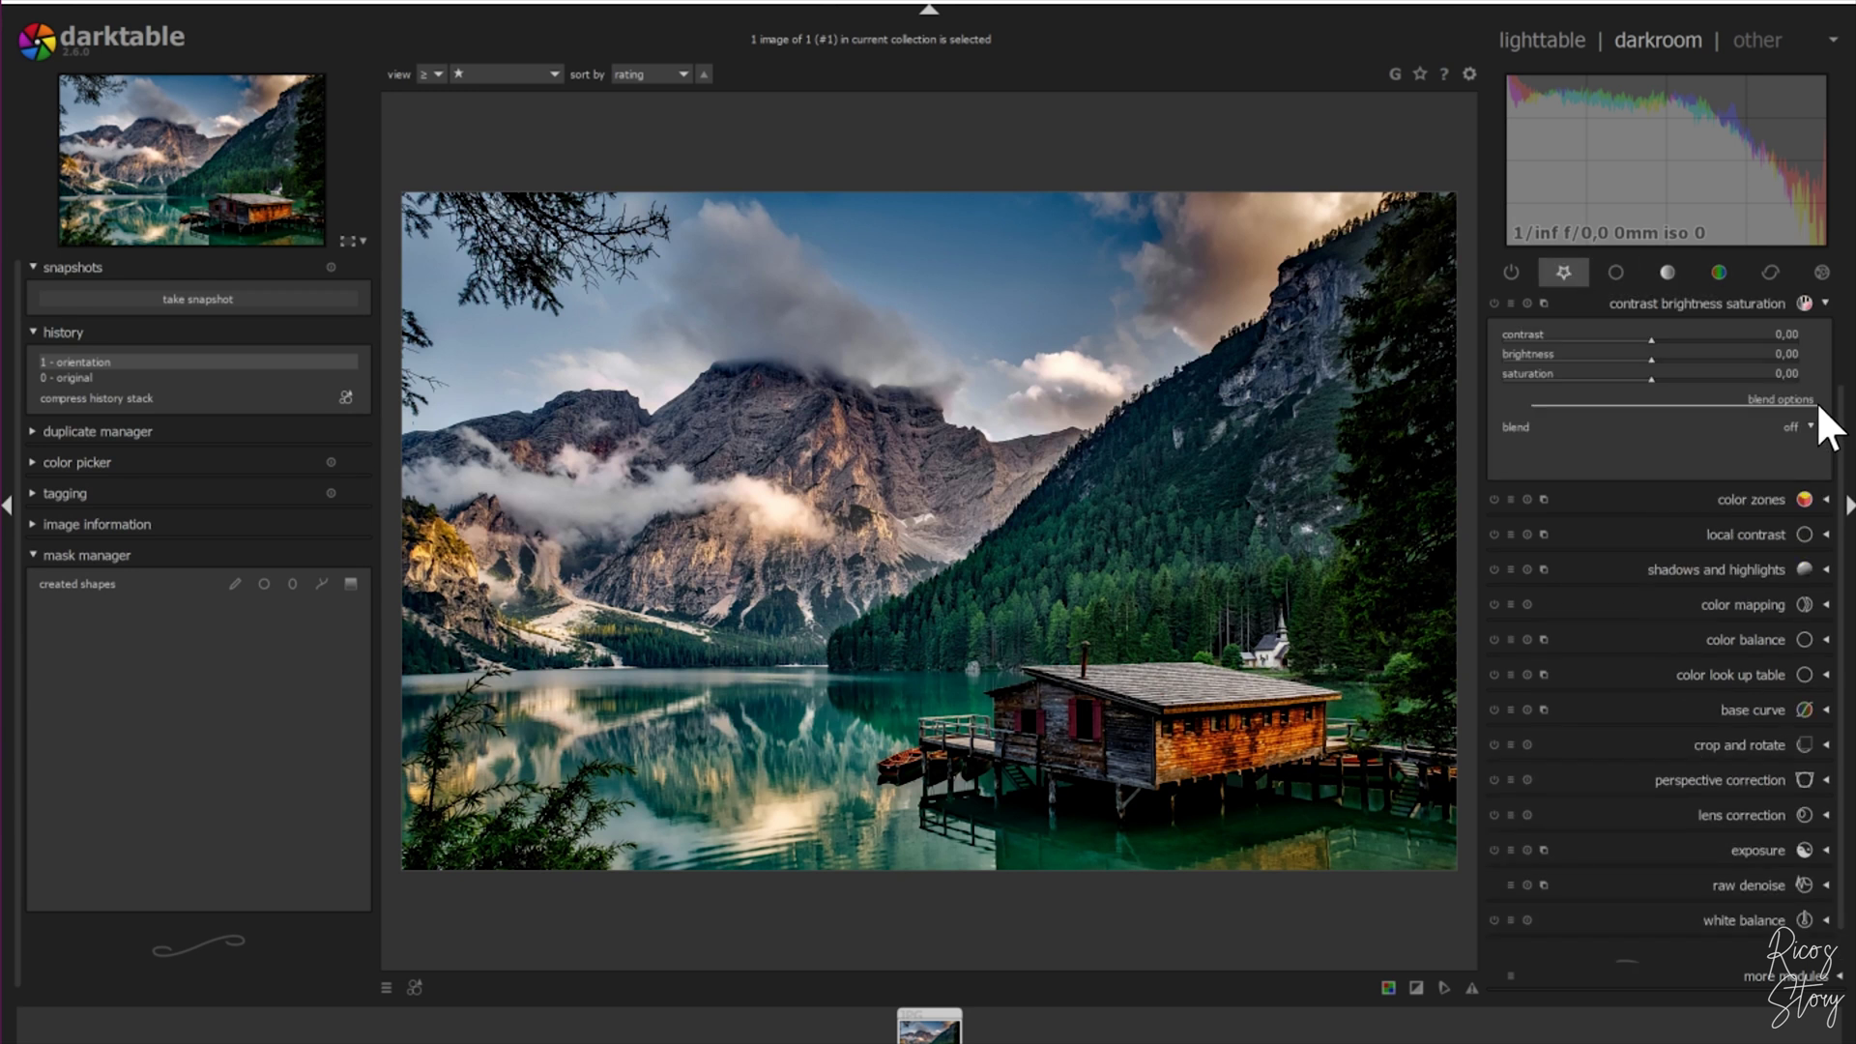
left_click_drag(1647, 375, 1490, 380)
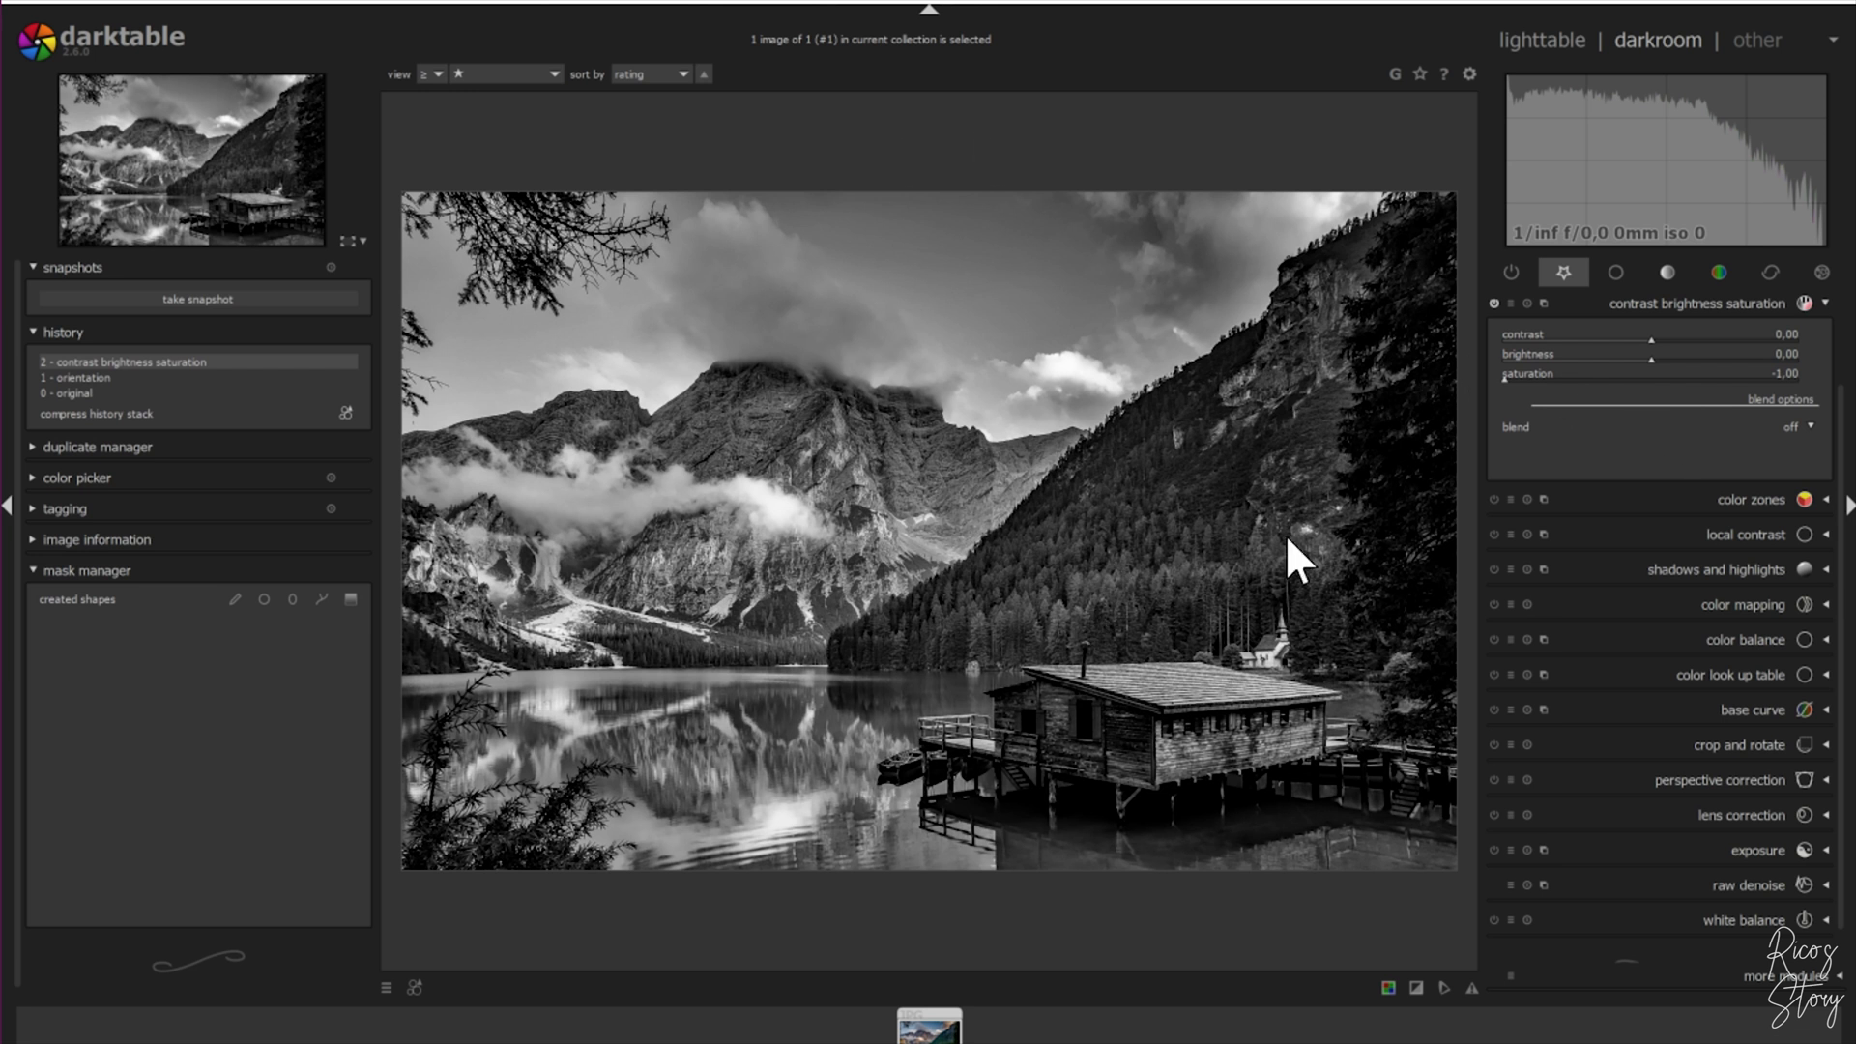
left_click(111, 377)
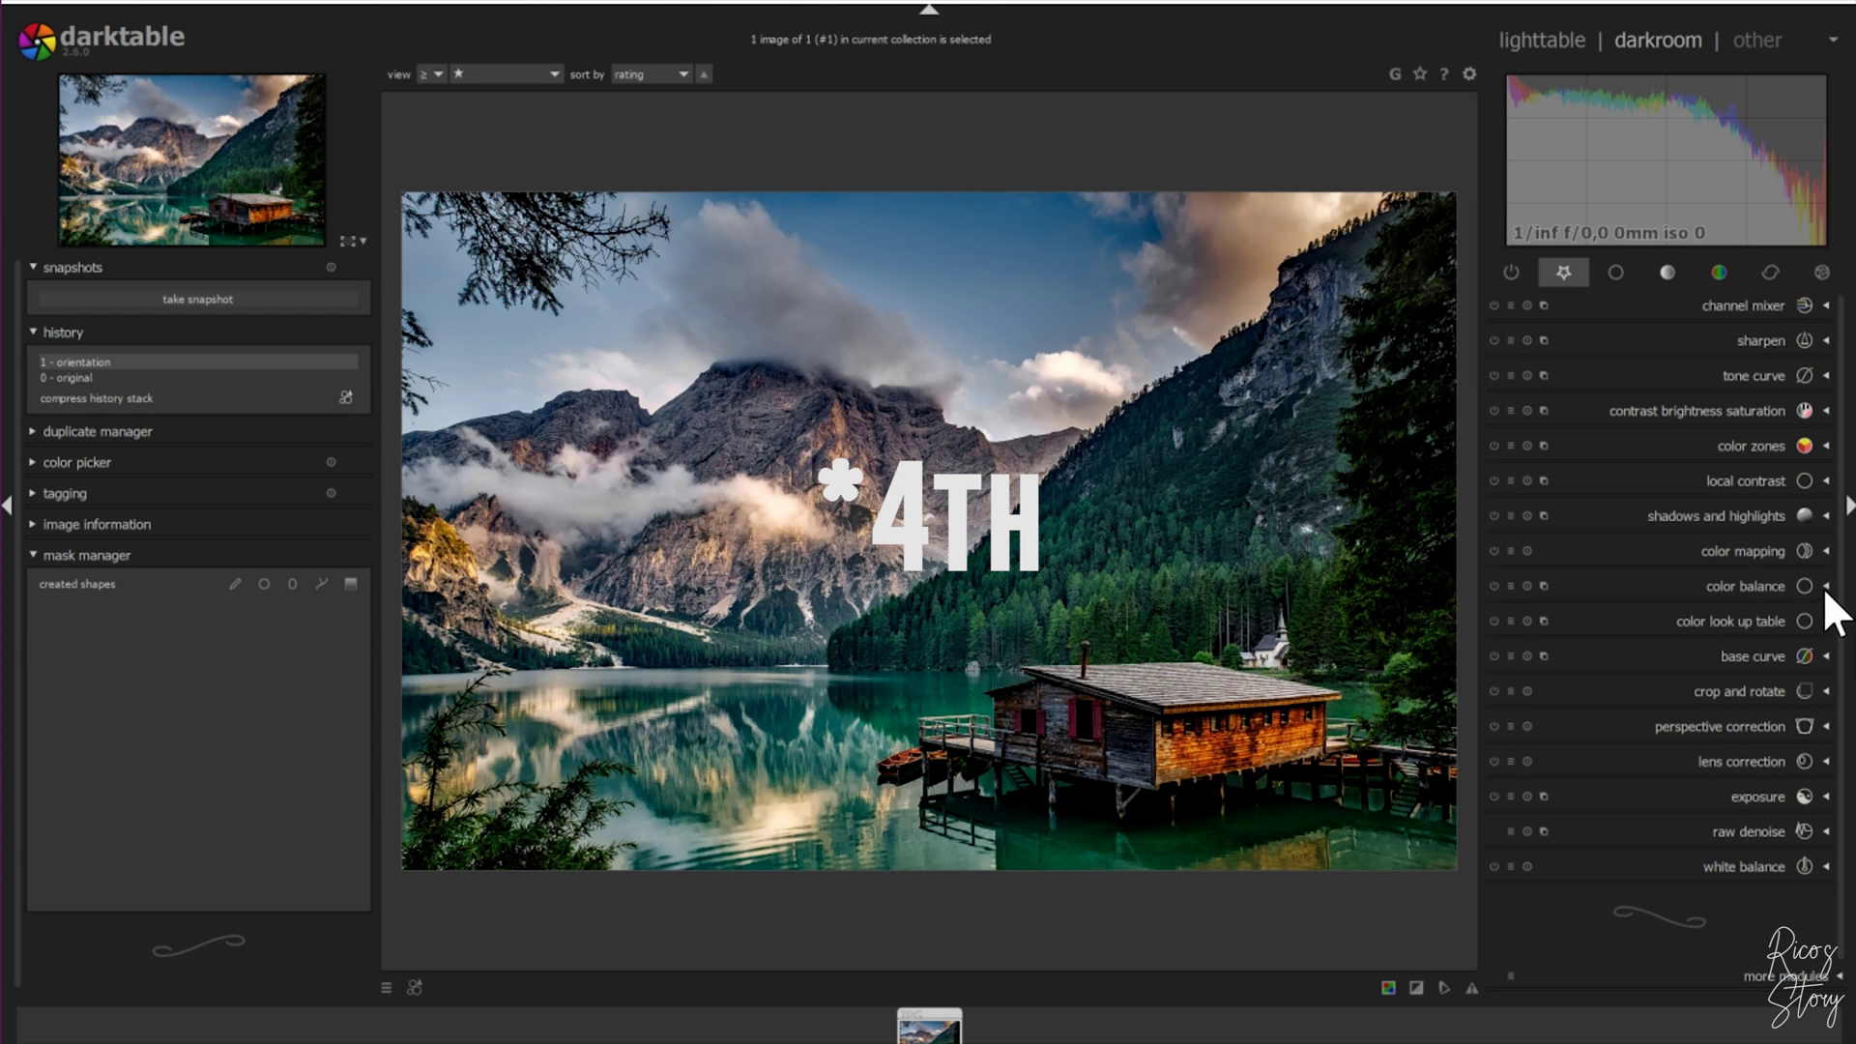
Step: Lower the saturation of patches #0, #1 and #2 in the color look up table to the minimum
left_click(1771, 624)
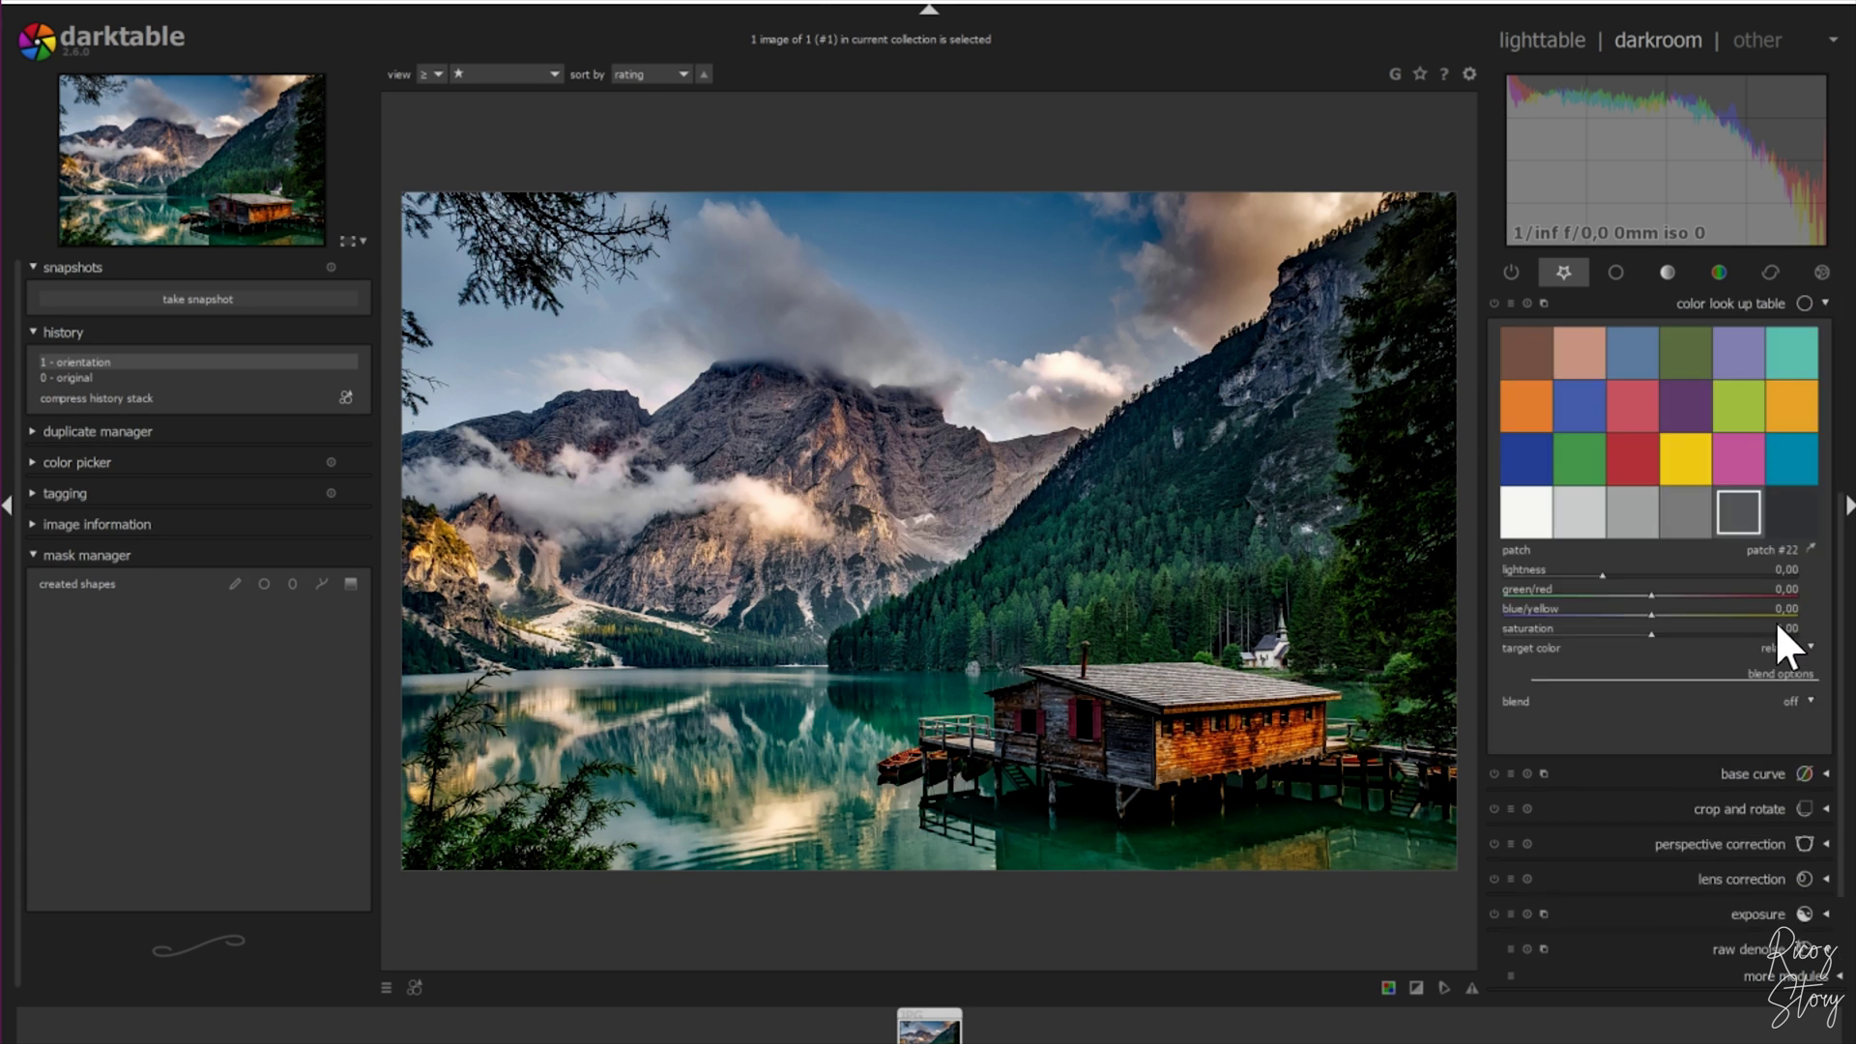
left_click(1516, 350)
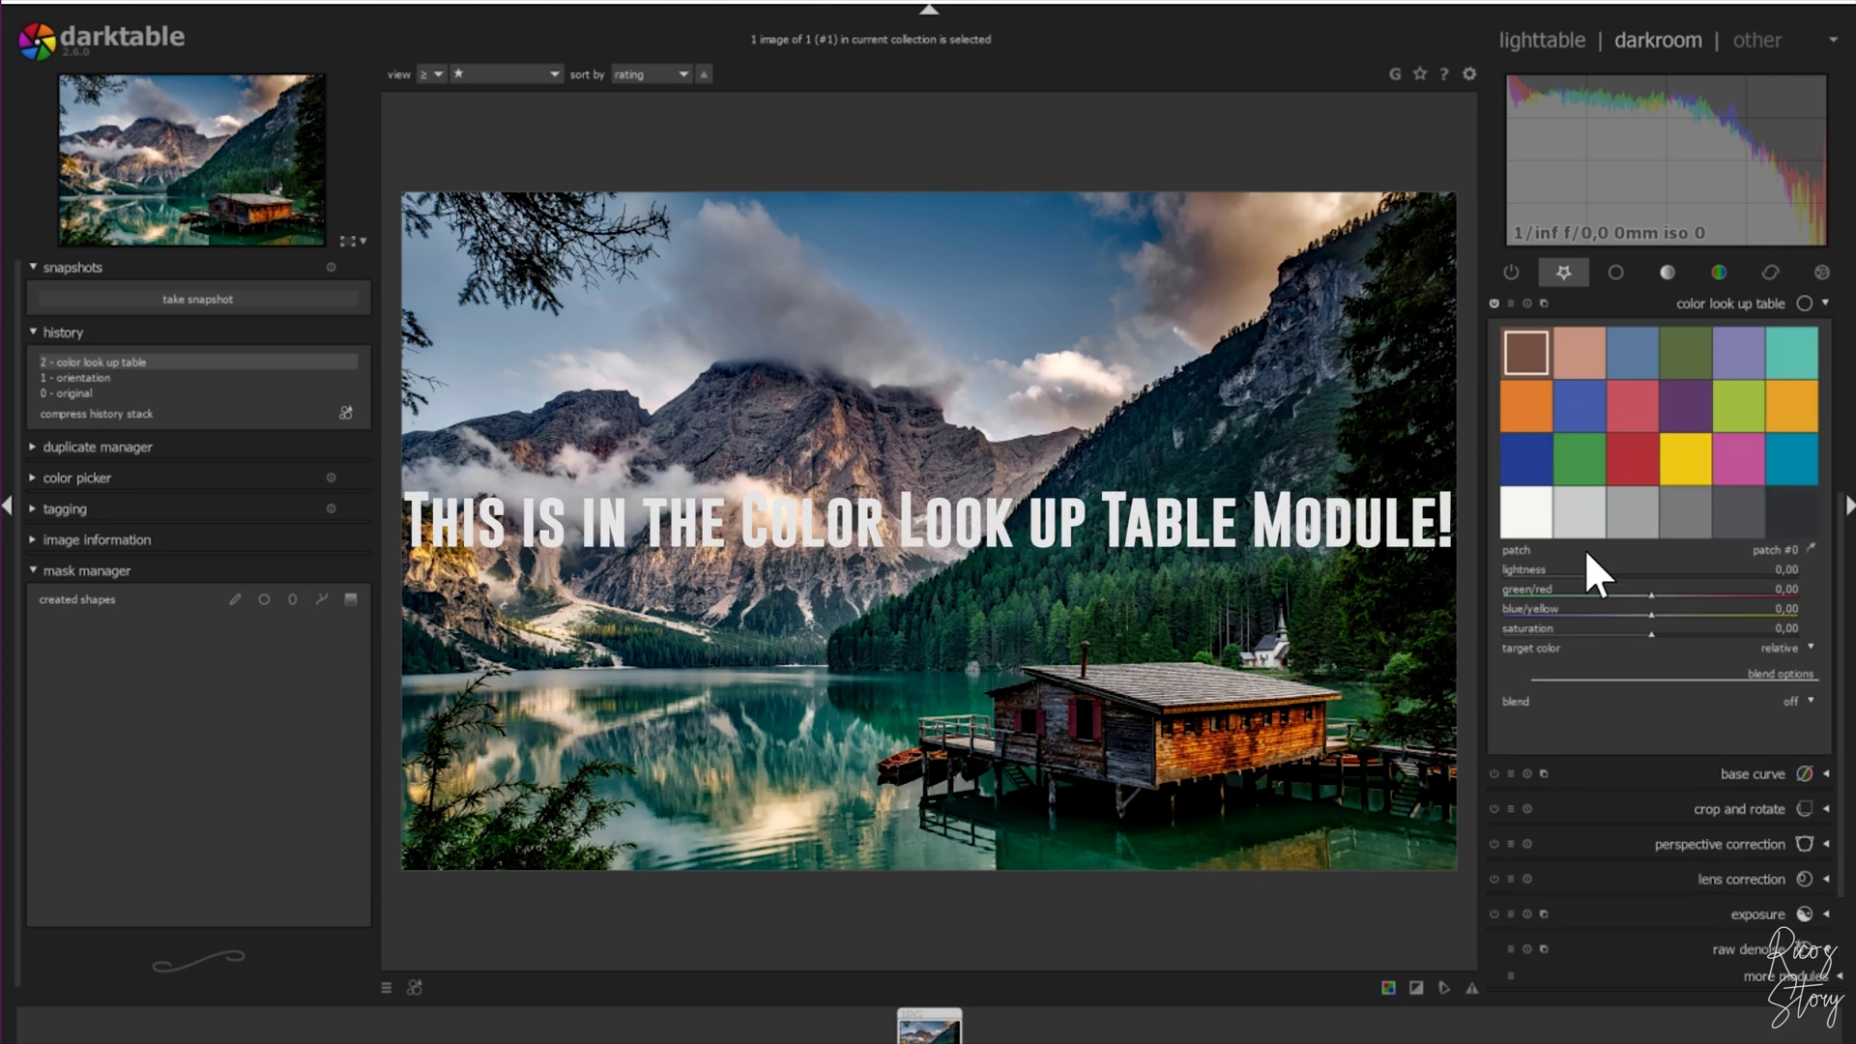
left_click_drag(1649, 628, 1458, 635)
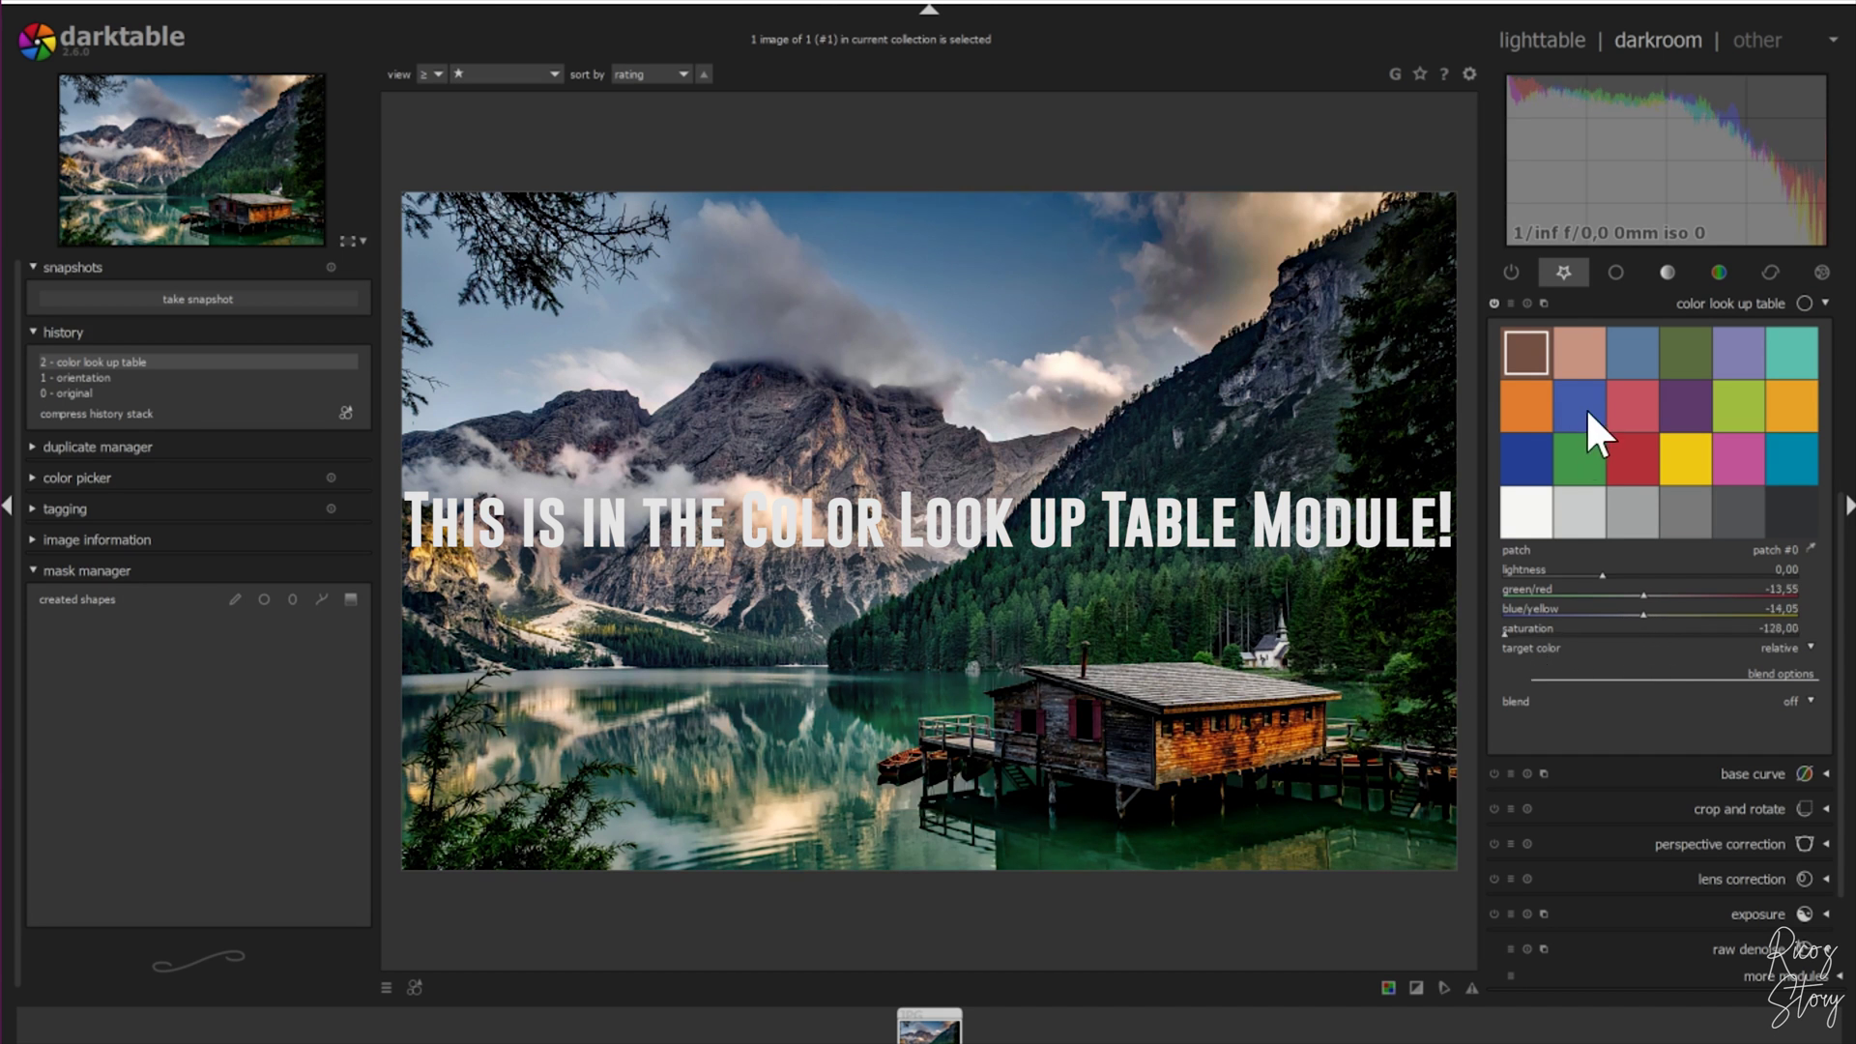
left_click(1568, 350)
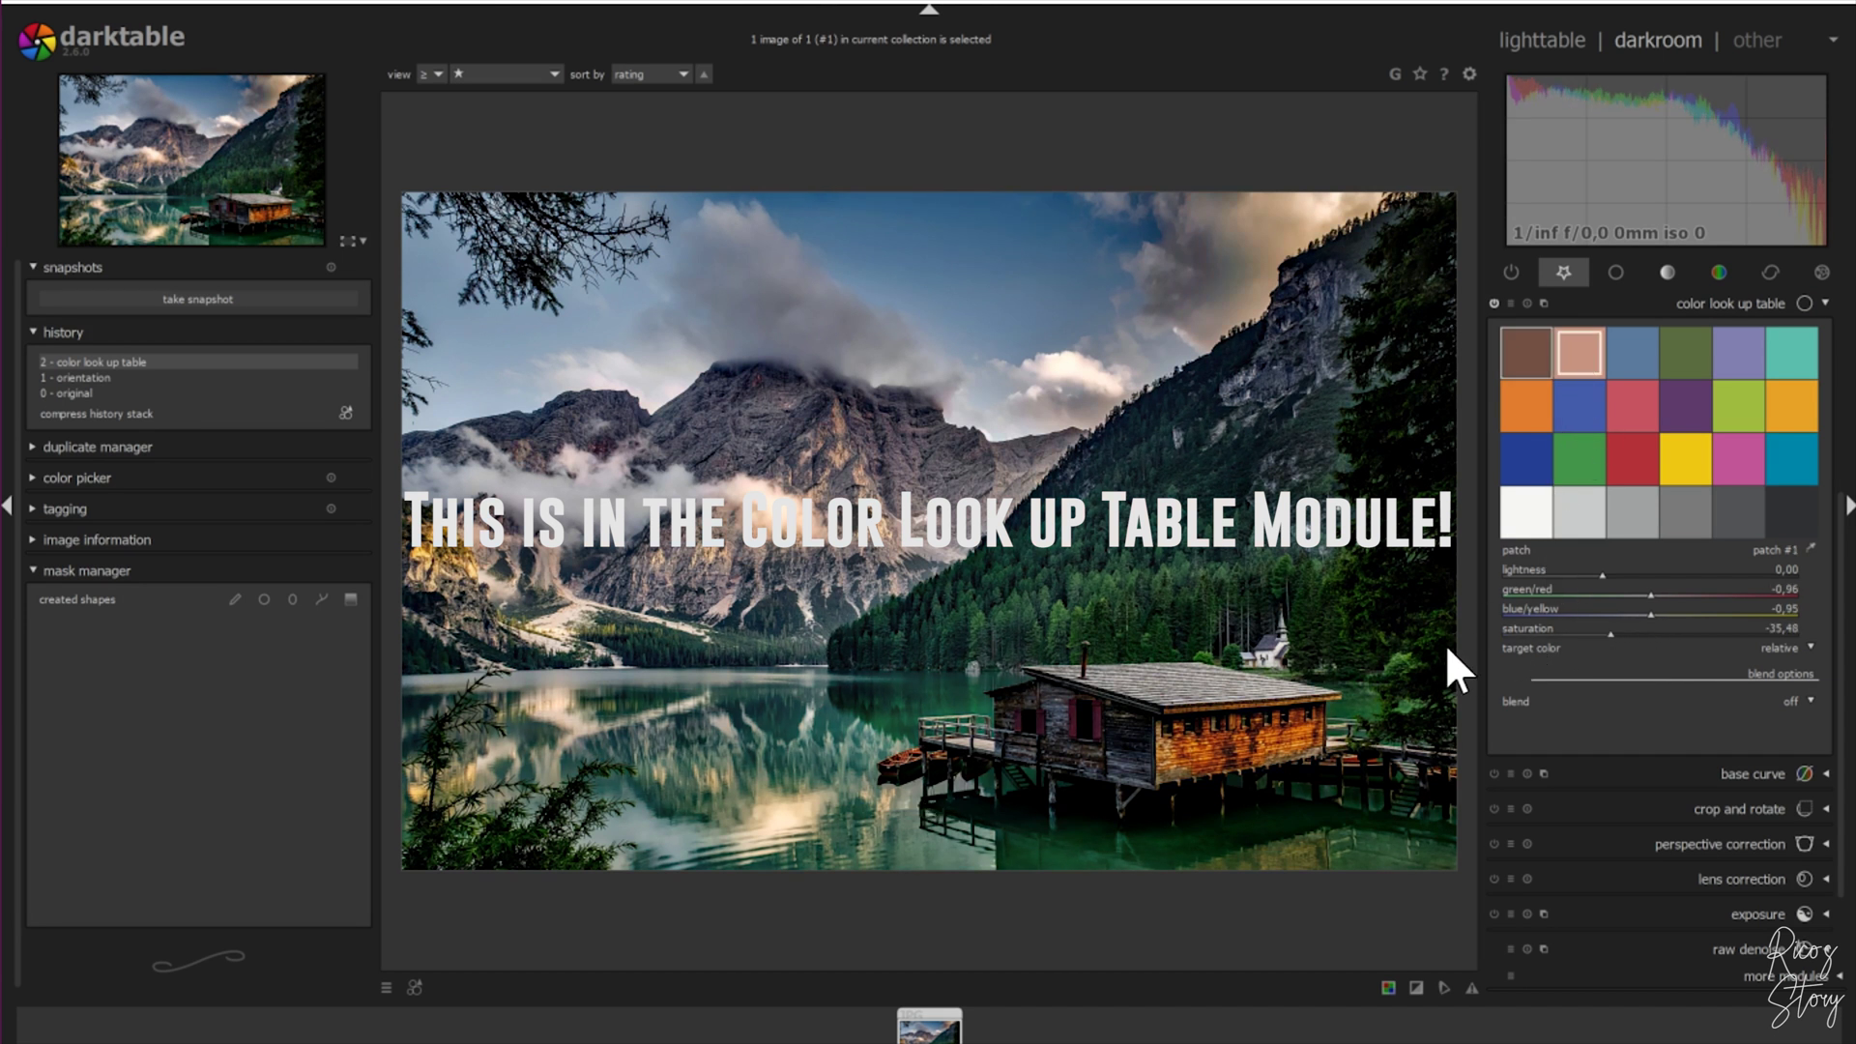
left_click(1635, 356)
left_click_drag(1653, 635, 1401, 636)
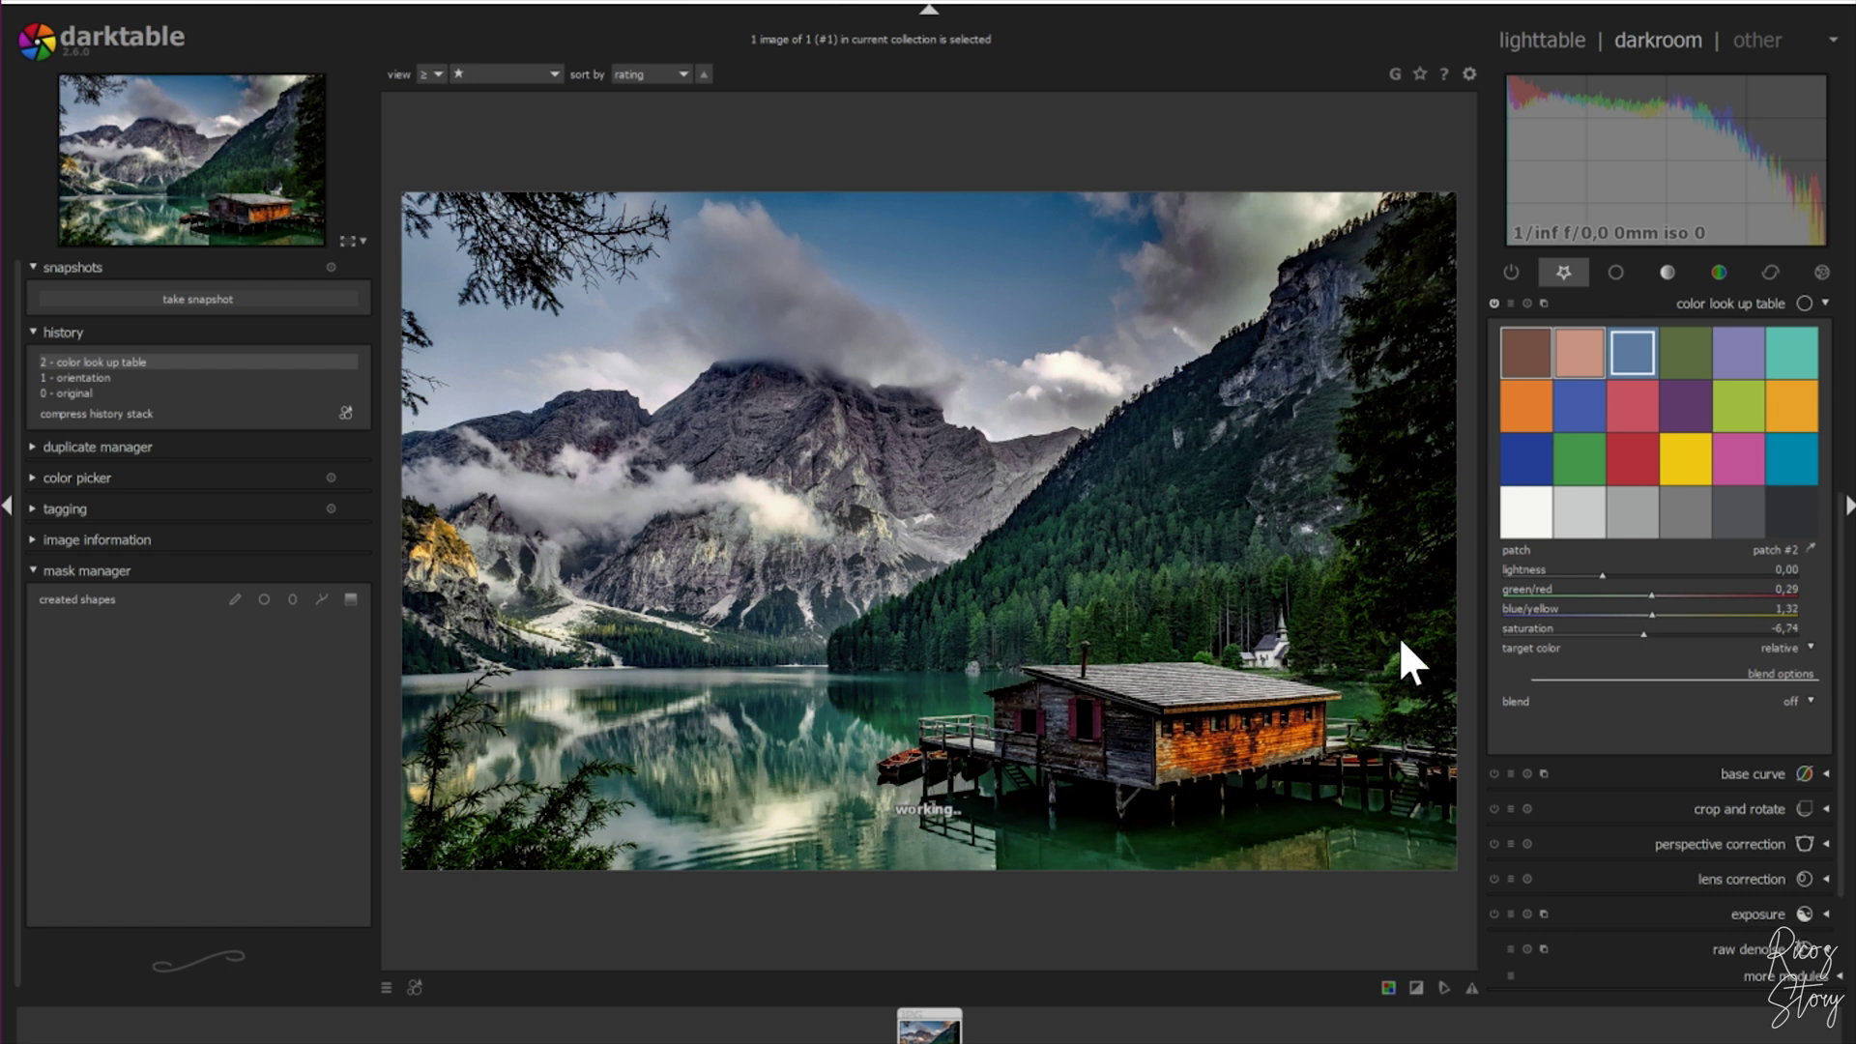
Step: Lower the saturation of the olive green, violet and turquoise patches in the color look up table's first row to the minimum
left_click(1687, 353)
left_click_drag(1644, 629, 1426, 629)
left_click(1717, 373)
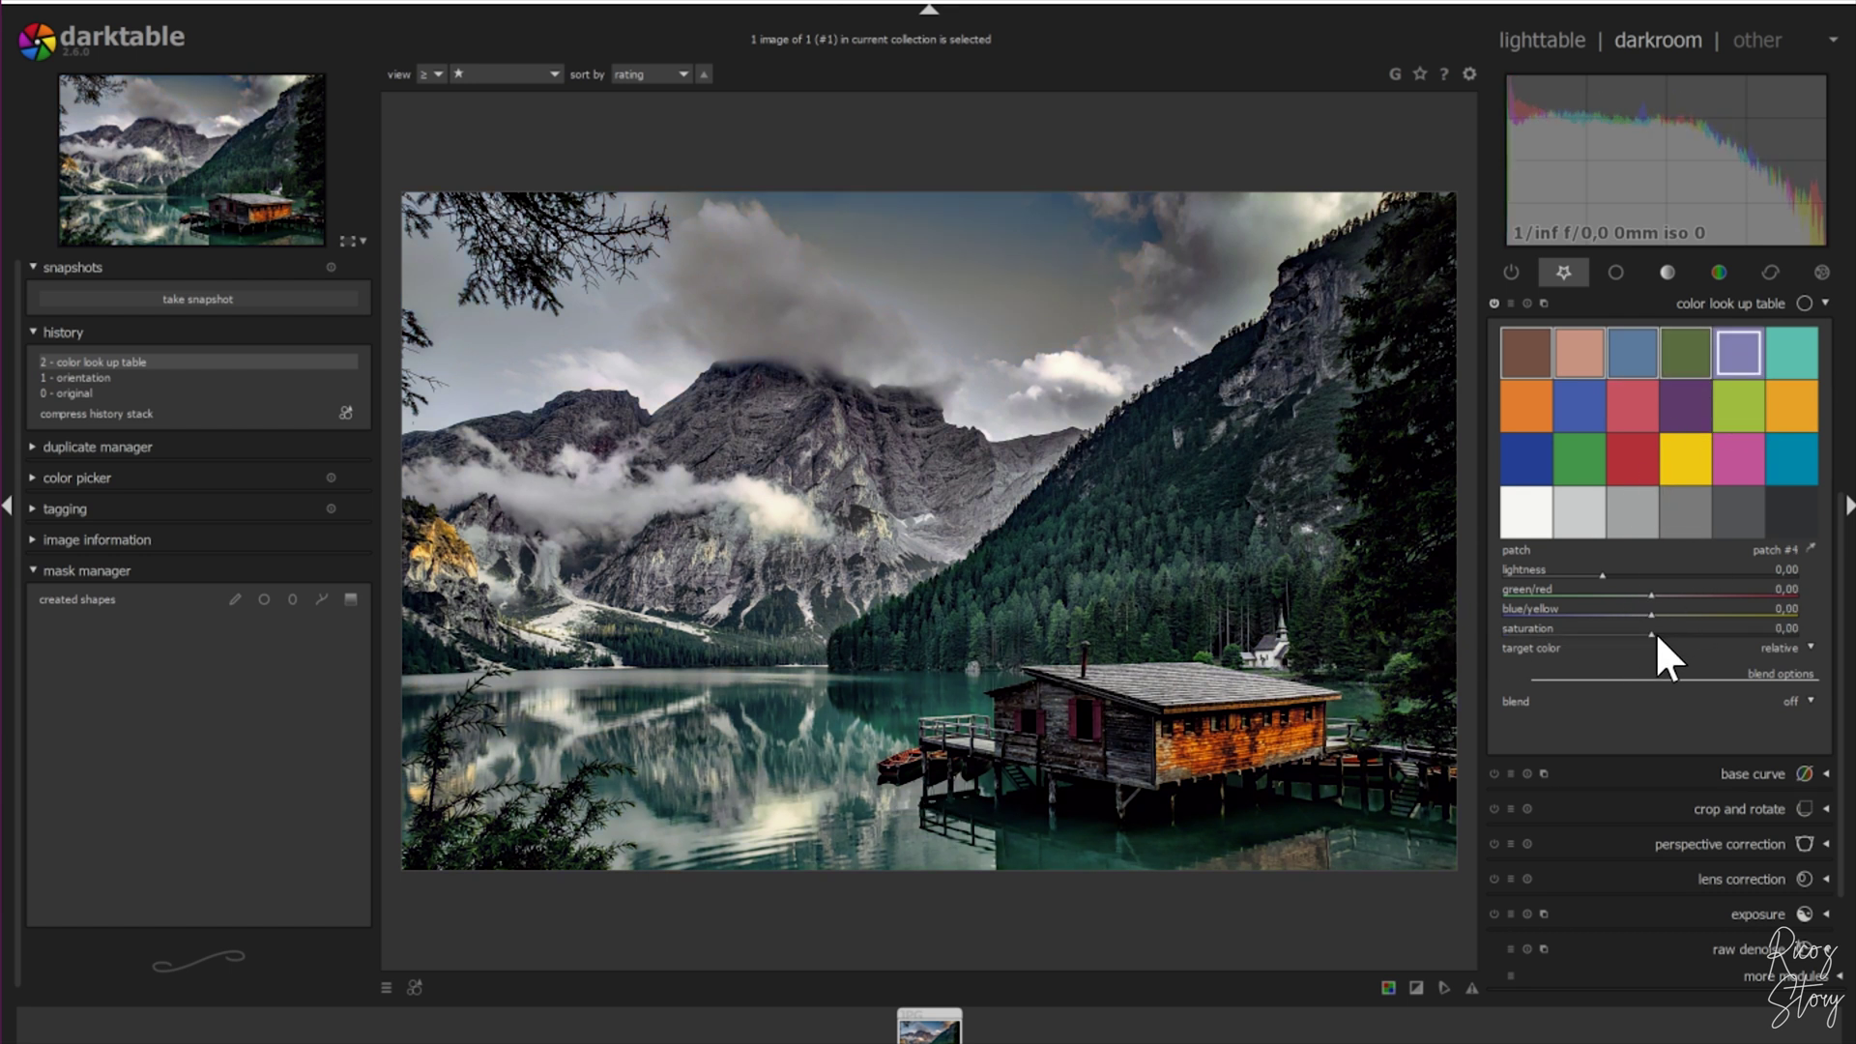
left_click_drag(1650, 632, 1438, 625)
left_click(1798, 340)
left_click_drag(1649, 634, 1555, 531)
Step: Lower the saturation of the remaining color look up table patches, including the white and gray ones, to the minimum
left_click(1525, 458)
left_click(1738, 459)
left_click(1525, 512)
left_click_drag(1650, 633, 1504, 633)
left_click(1684, 512)
left_click(1738, 513)
left_click_drag(1650, 633, 1504, 633)
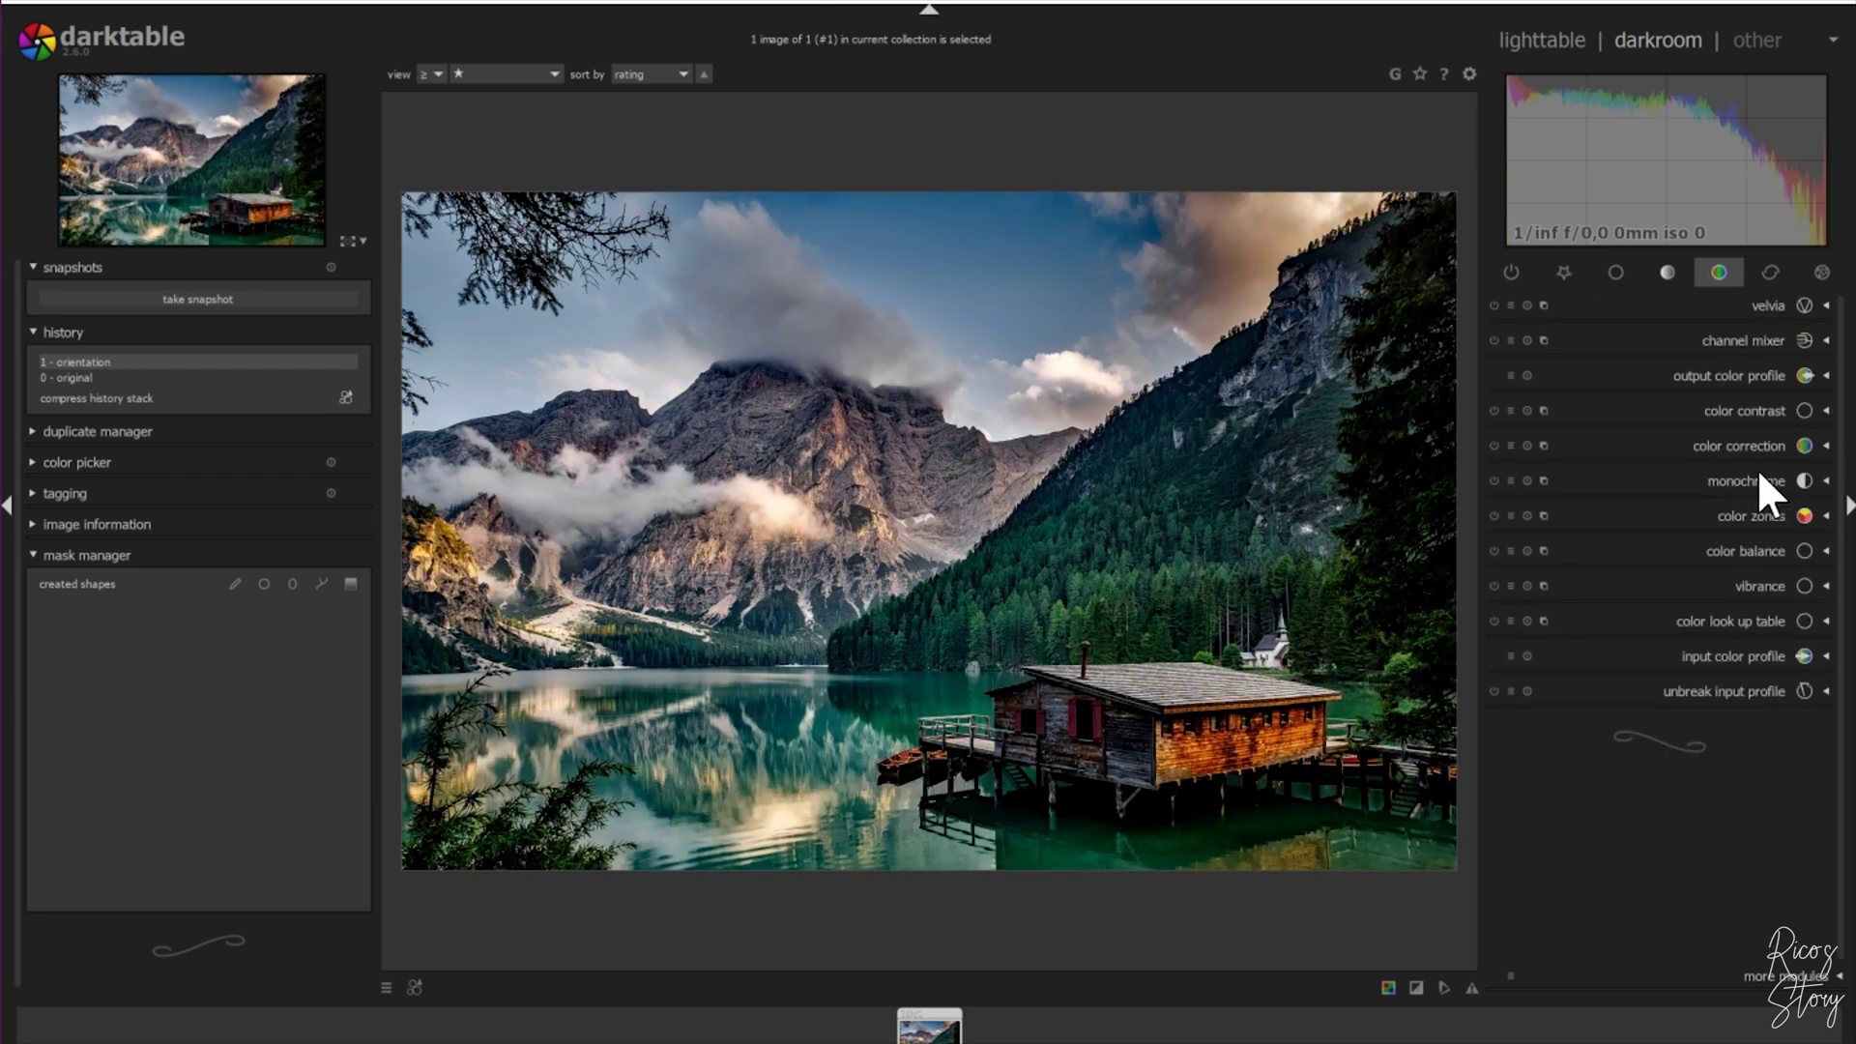
Step: Set green vs magenta and blue vs yellow to 0.00 in the color contrast module, and undo the edit
left_click(1772, 411)
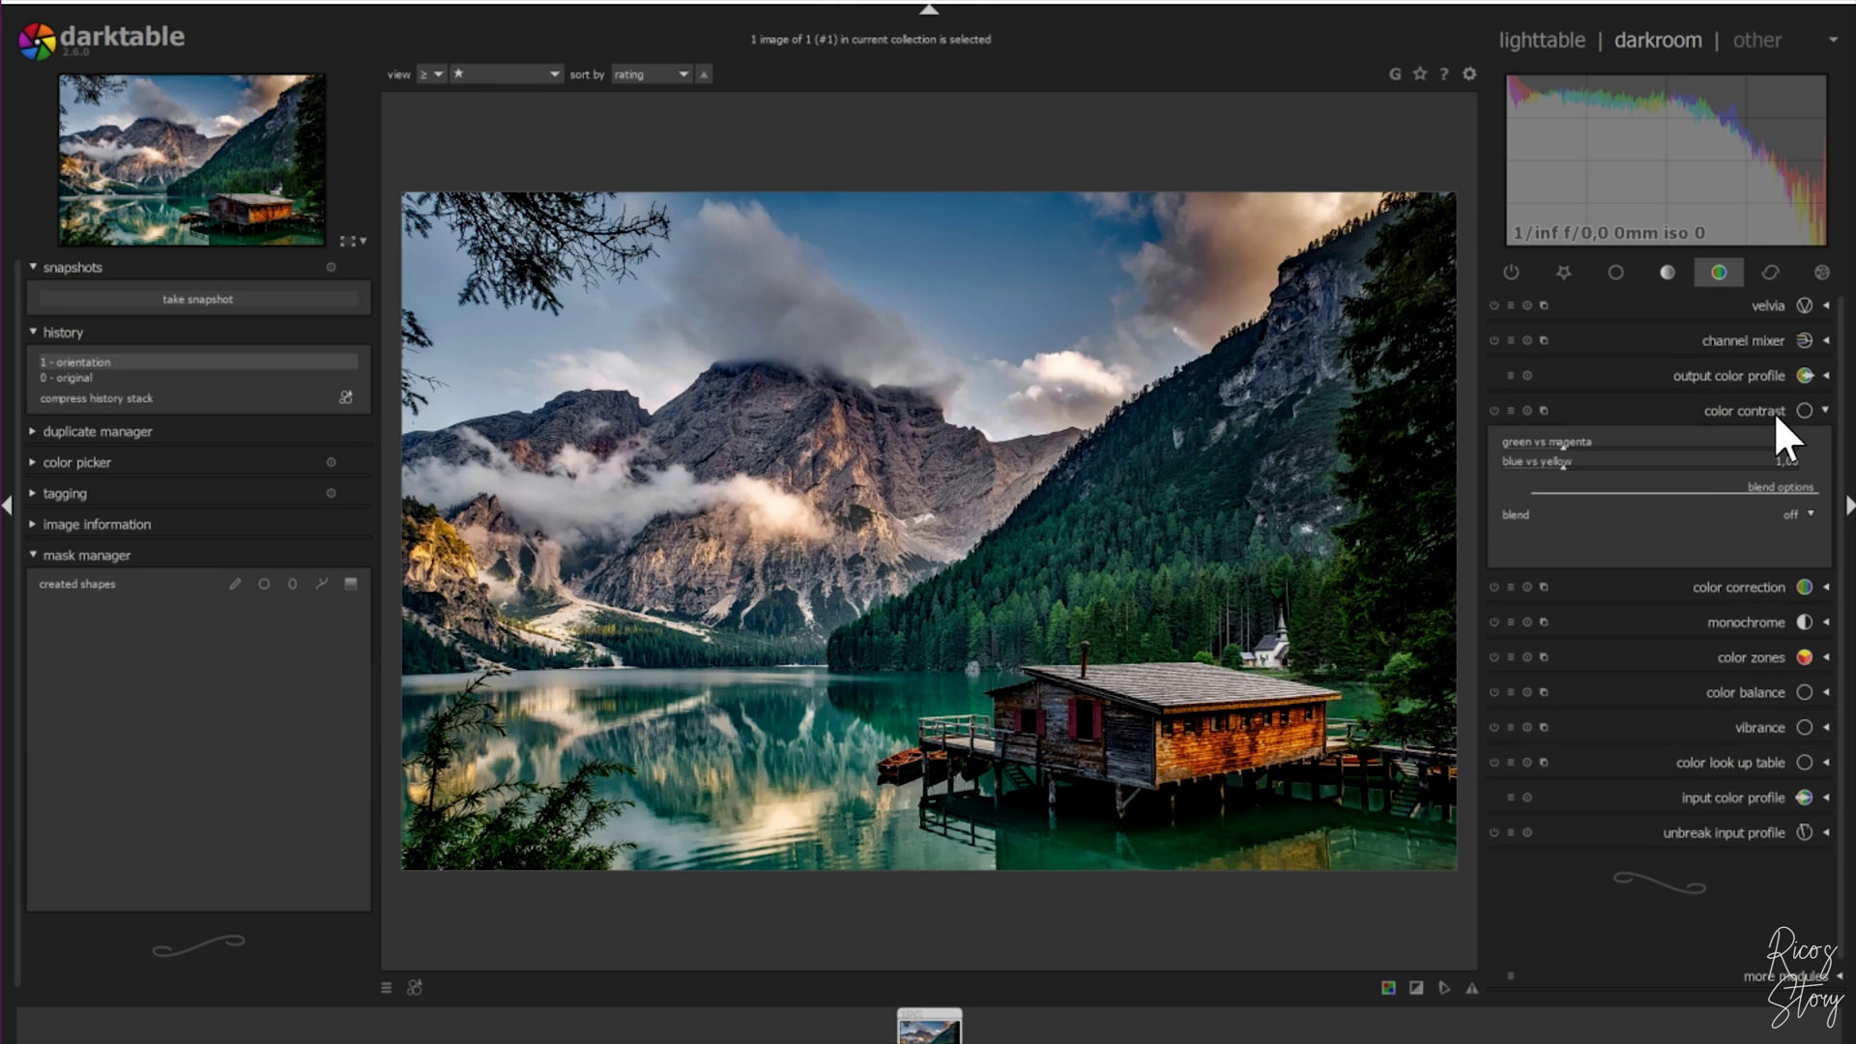
left_click(1562, 443)
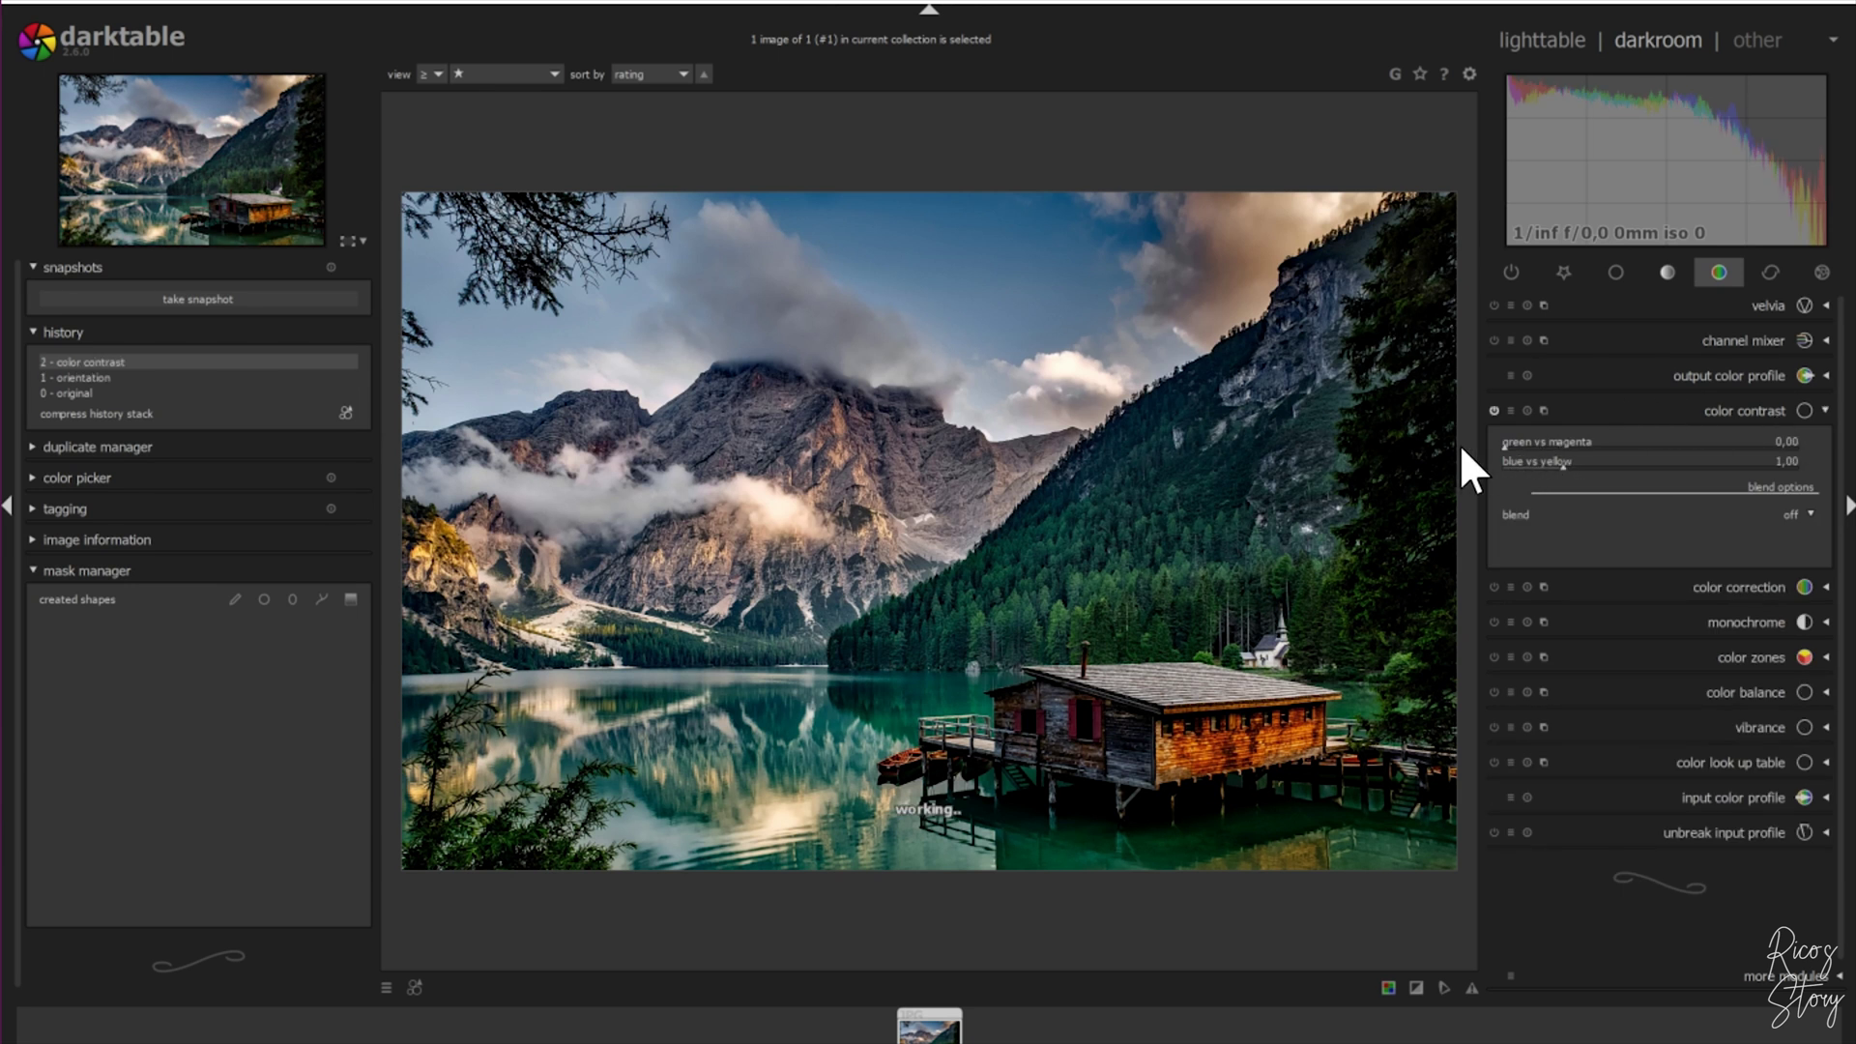
left_click(1496, 462)
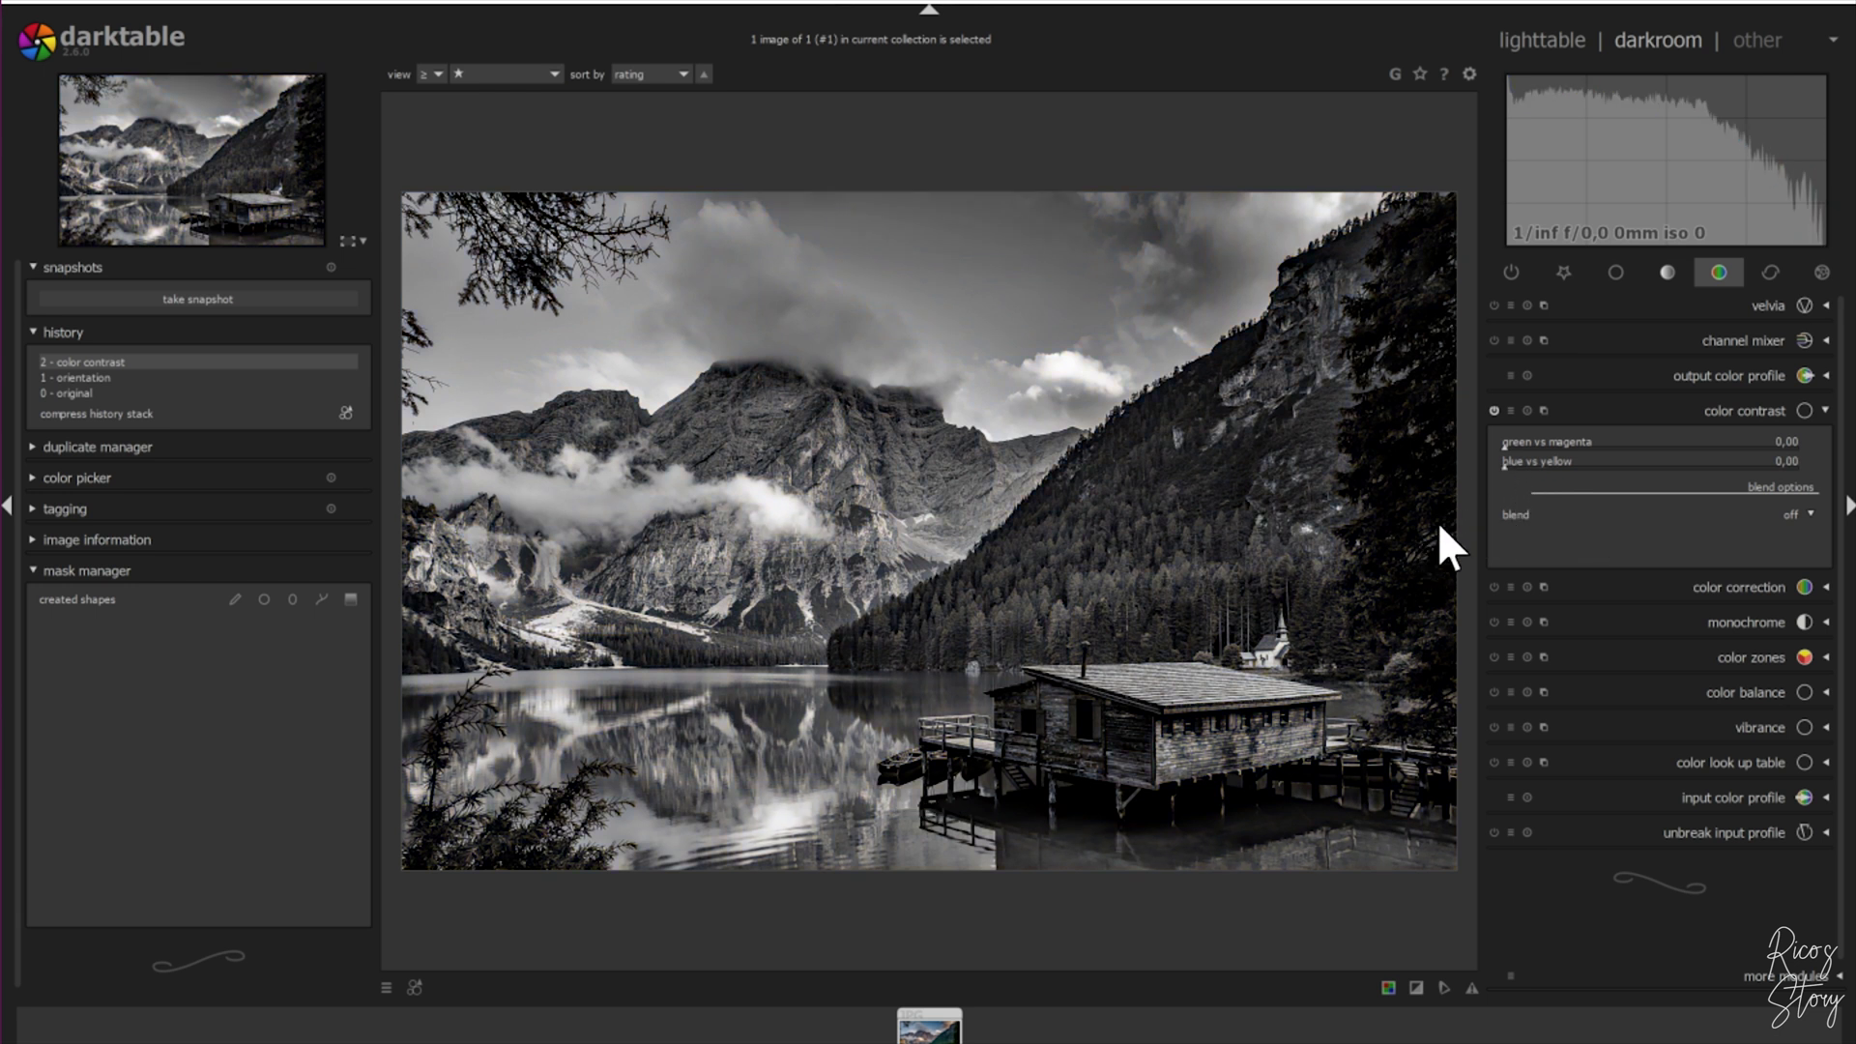
key("ctrl+z")
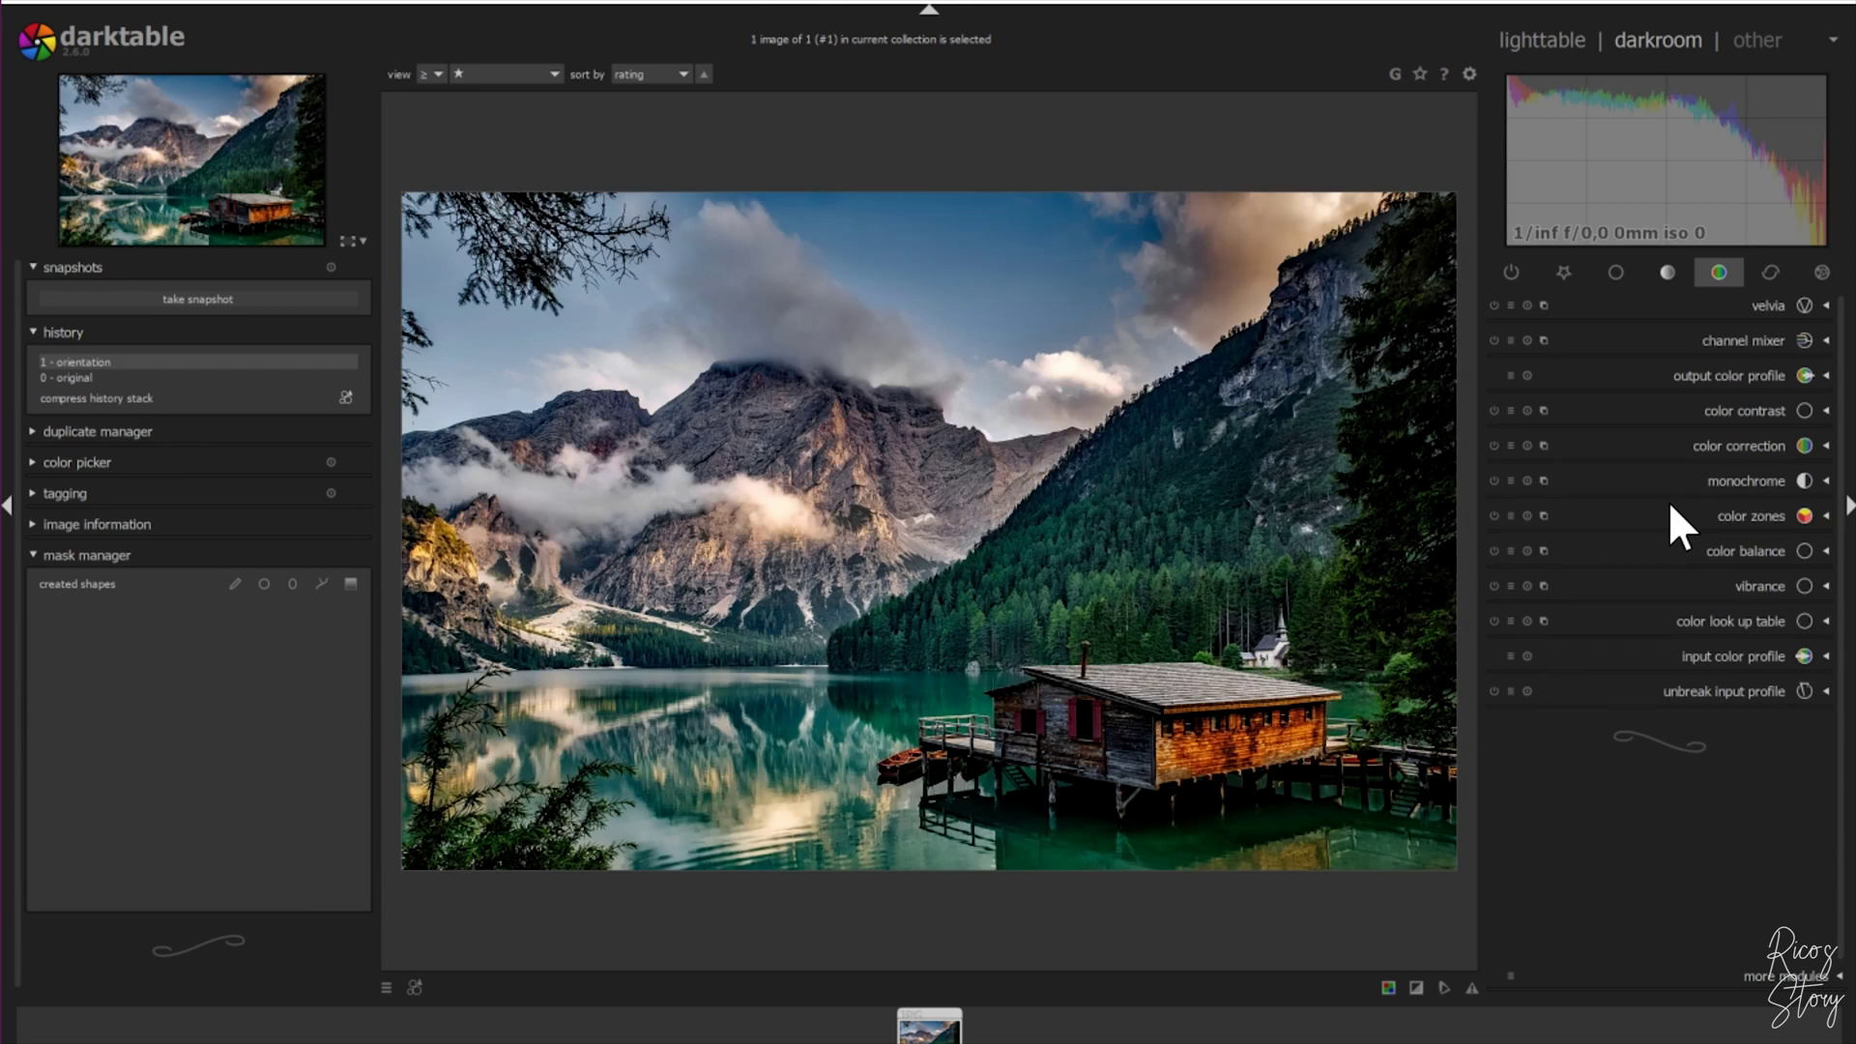
Step: Pull the color zones saturation curve, selected by hue, down to the lowest level across all hues
left_click(1765, 515)
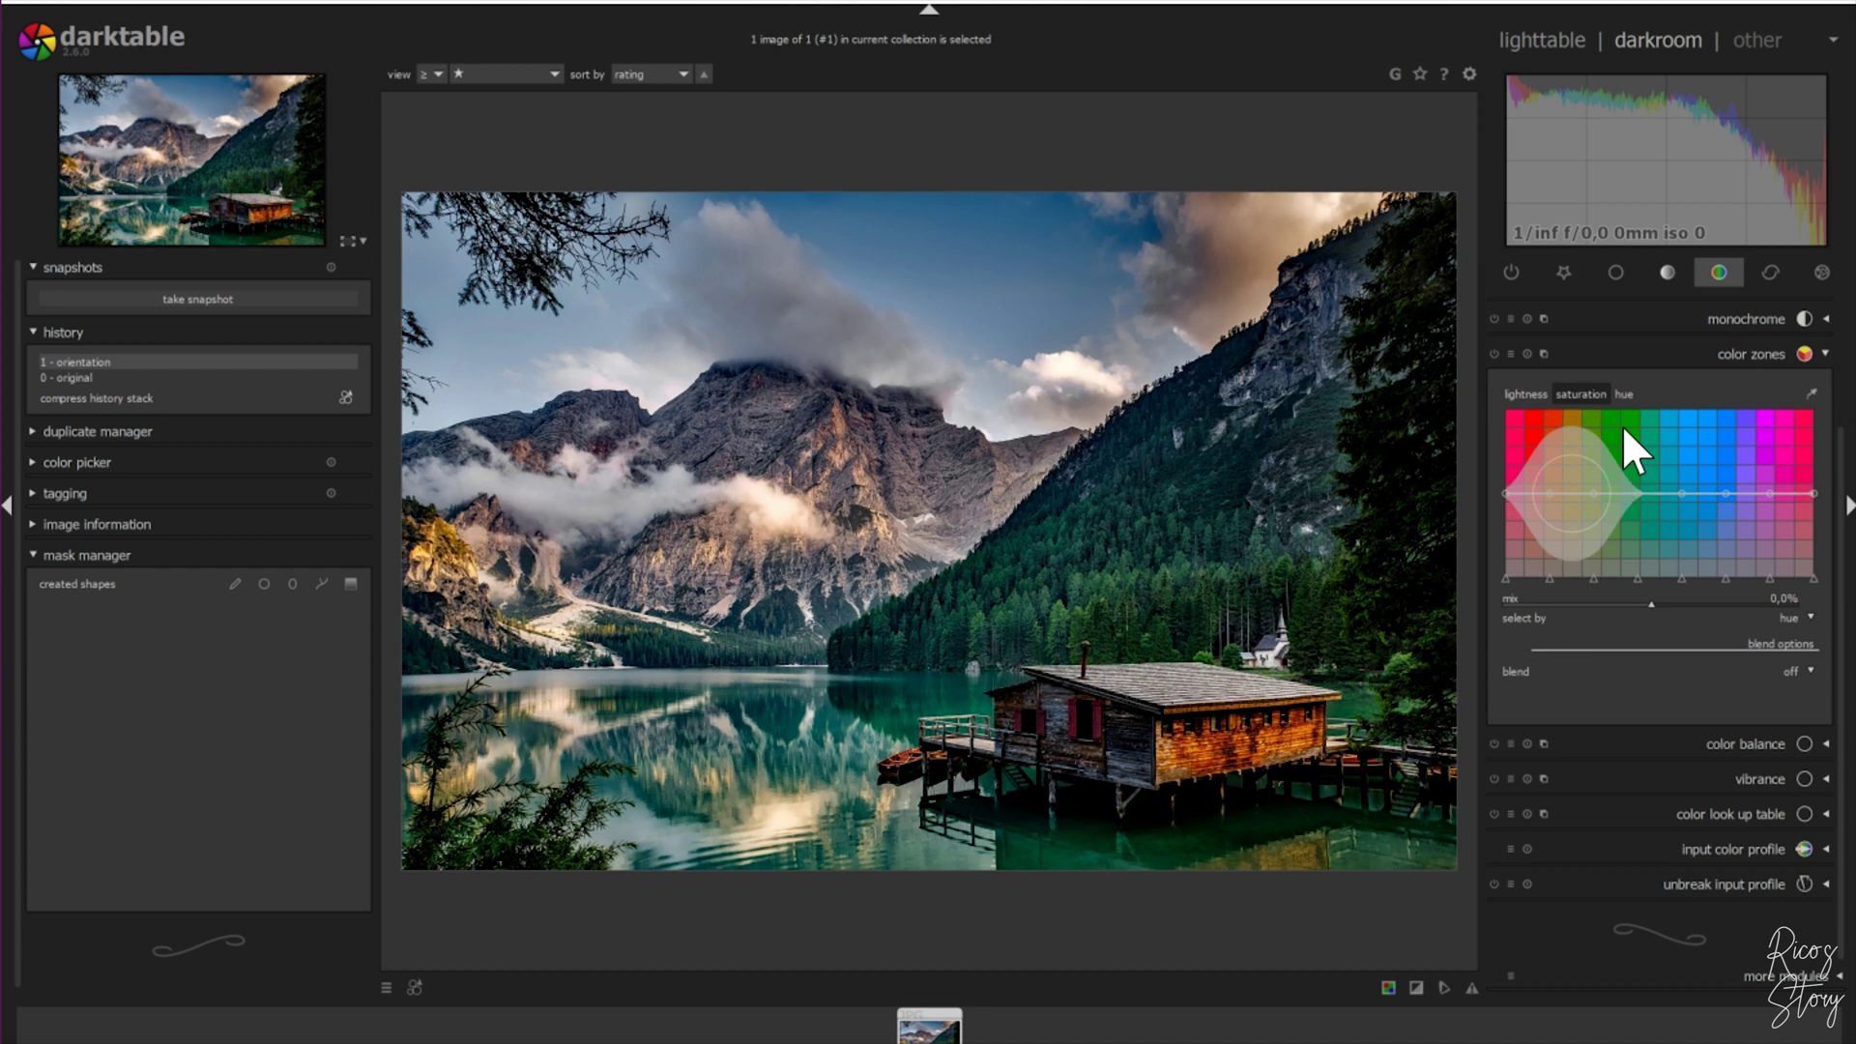
left_click_drag(1630, 489, 1639, 419)
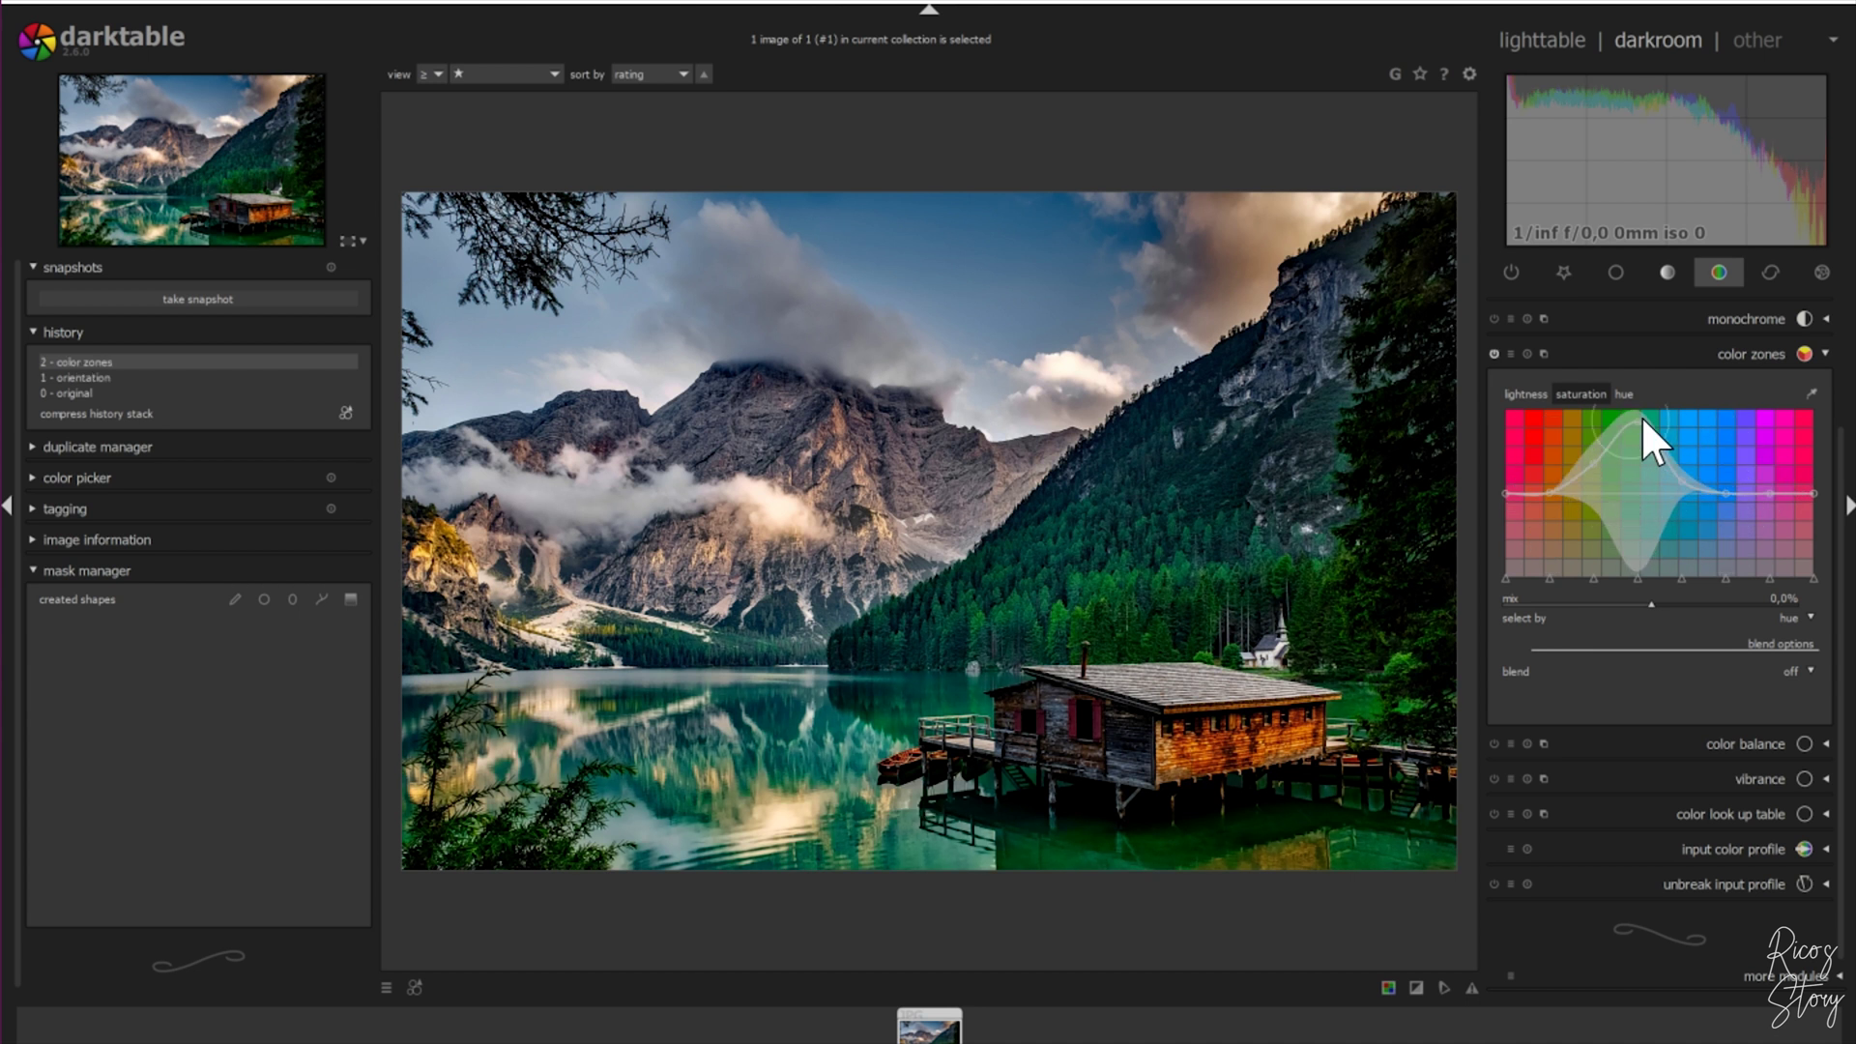
left_click_drag(1641, 416, 1626, 580)
left_click_drag(1550, 495, 1700, 589)
double_click(1698, 583)
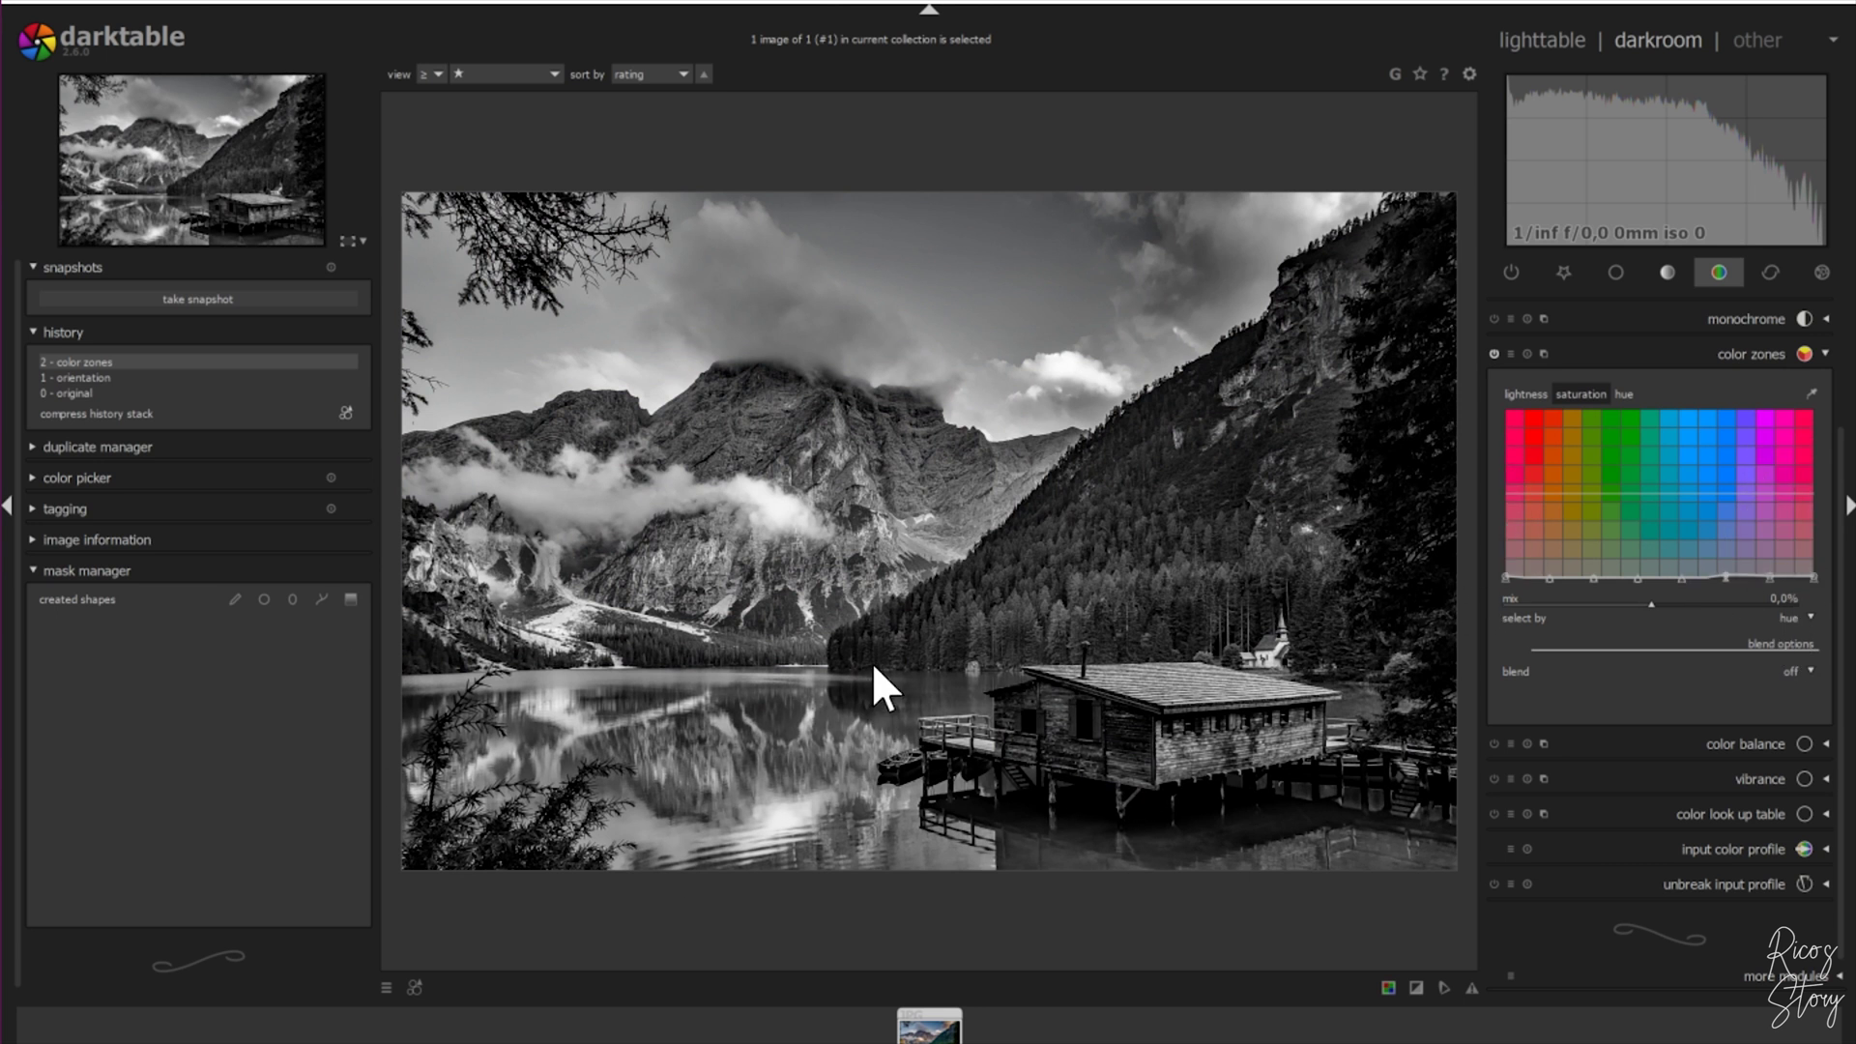
Step: Lower the whole color zones saturation curve to the lowest level with selection by saturation, and undo the edit
left_click(1585, 392)
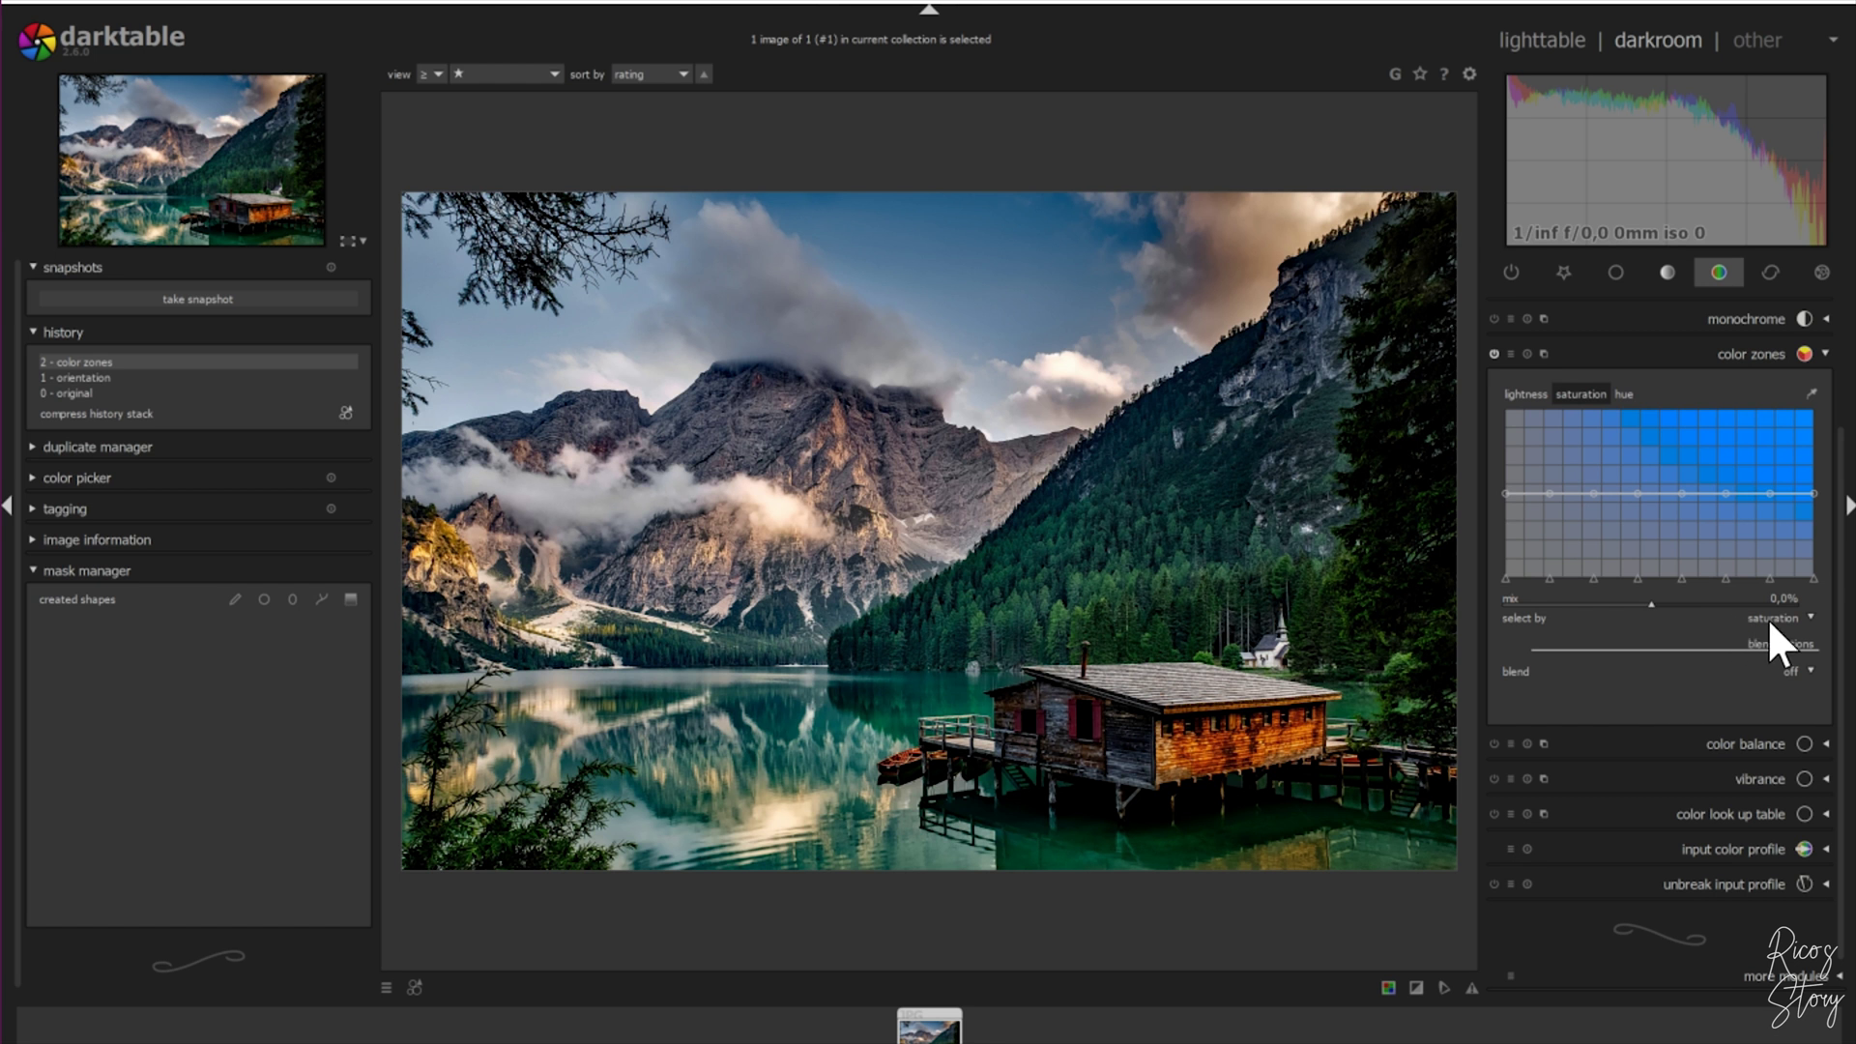
left_click_drag(1505, 544, 1505, 580)
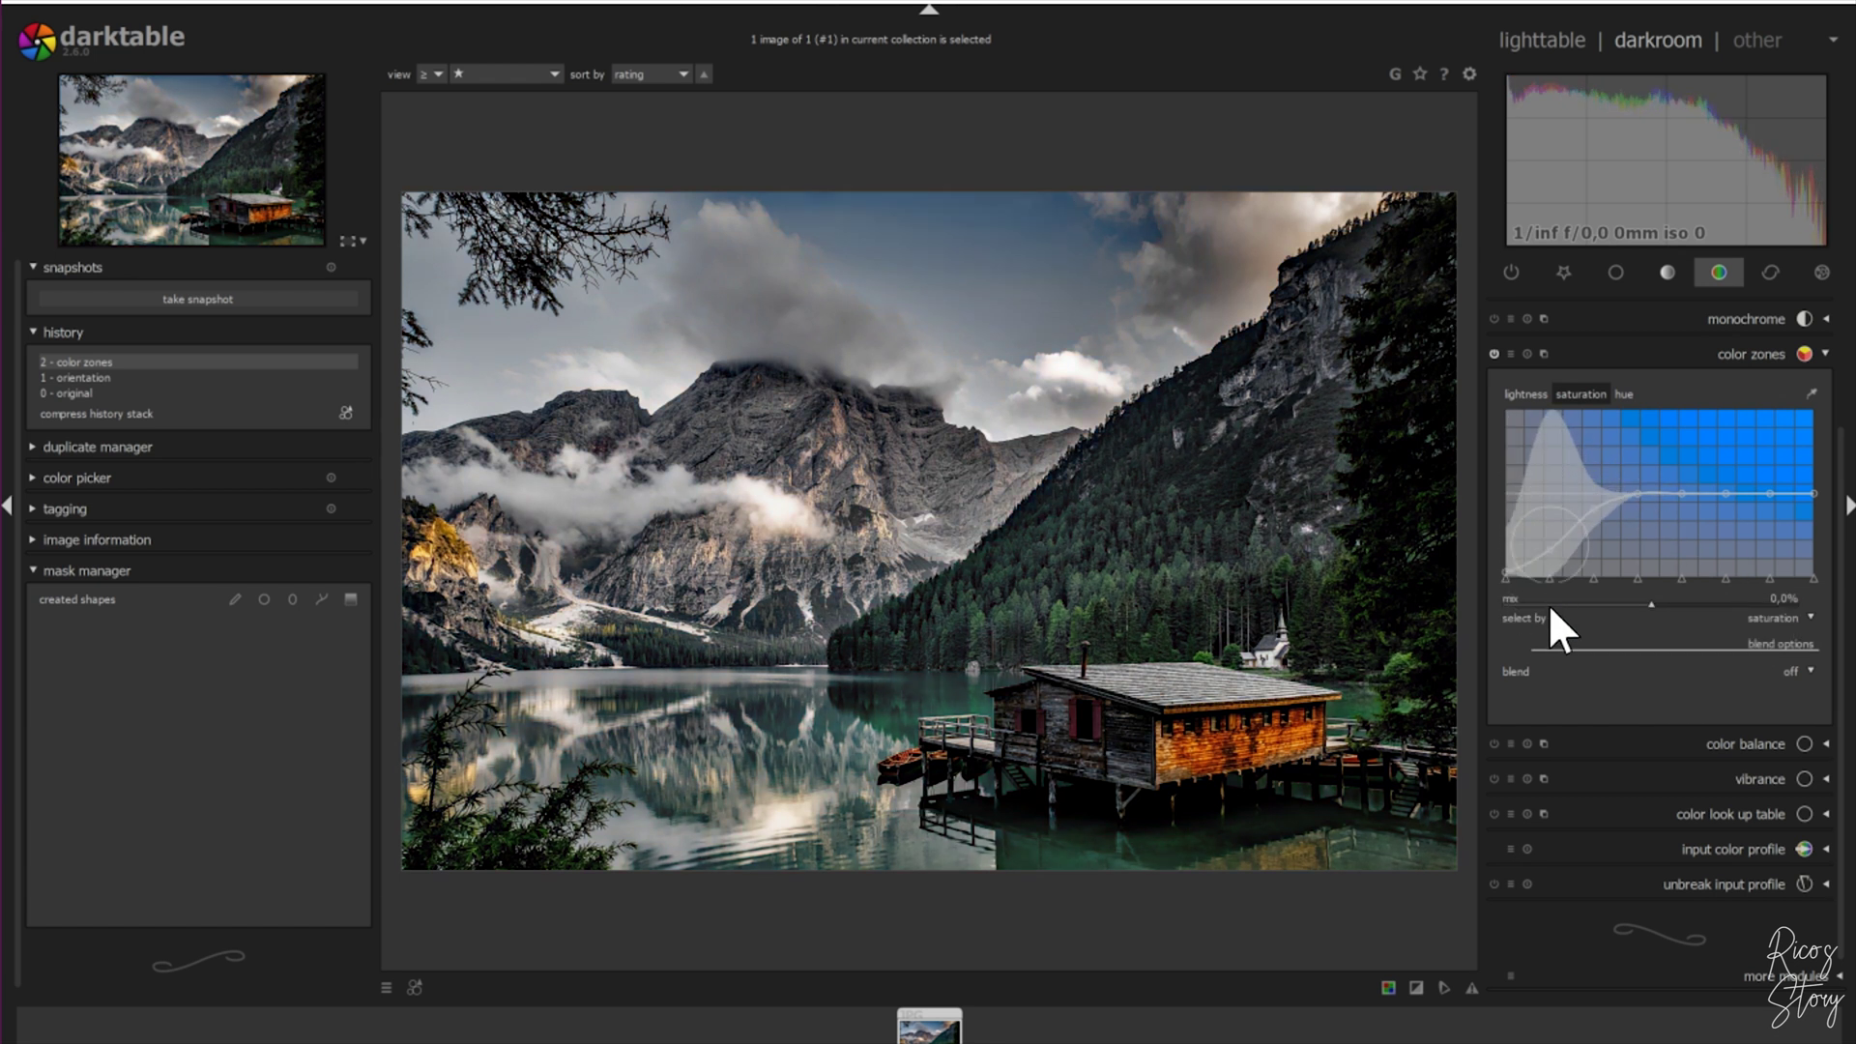
left_click_drag(1597, 518, 1593, 606)
left_click_drag(1659, 508, 1633, 611)
left_click_drag(1683, 522, 1679, 594)
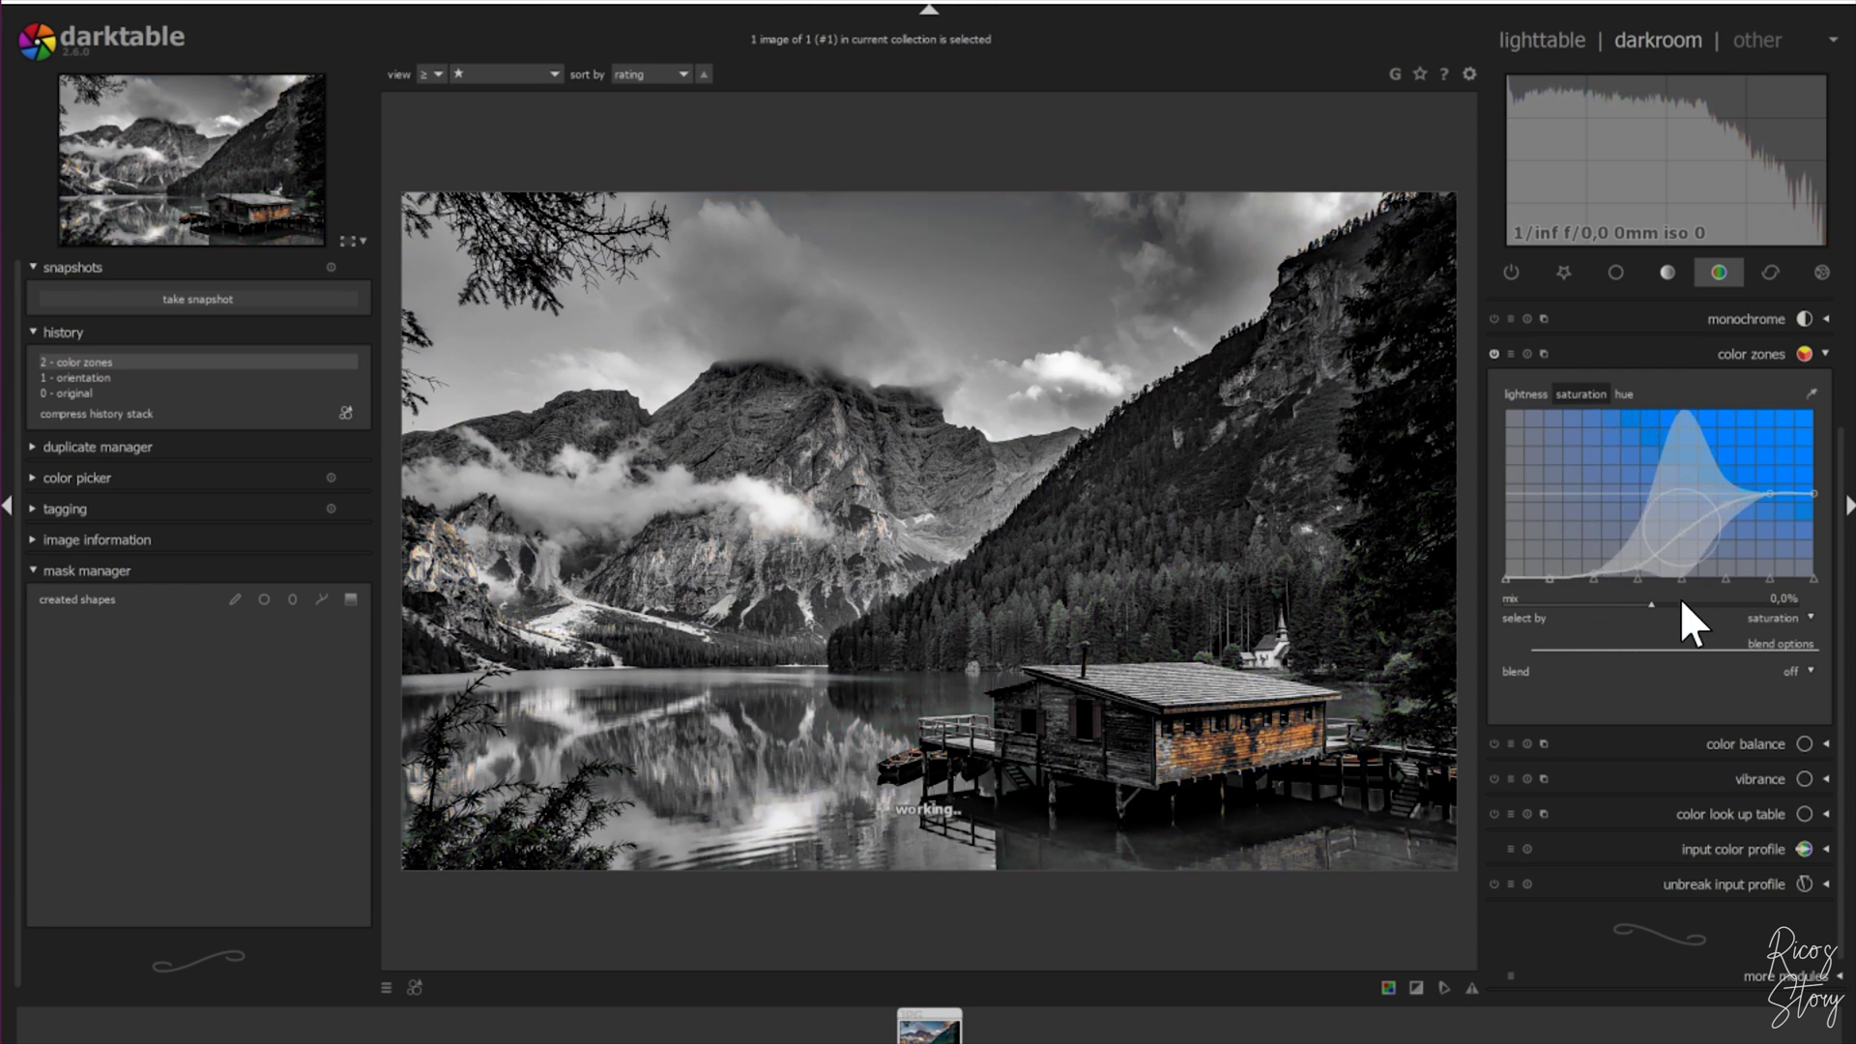
left_click_drag(1721, 517, 1724, 606)
left_click_drag(1768, 499, 1806, 504)
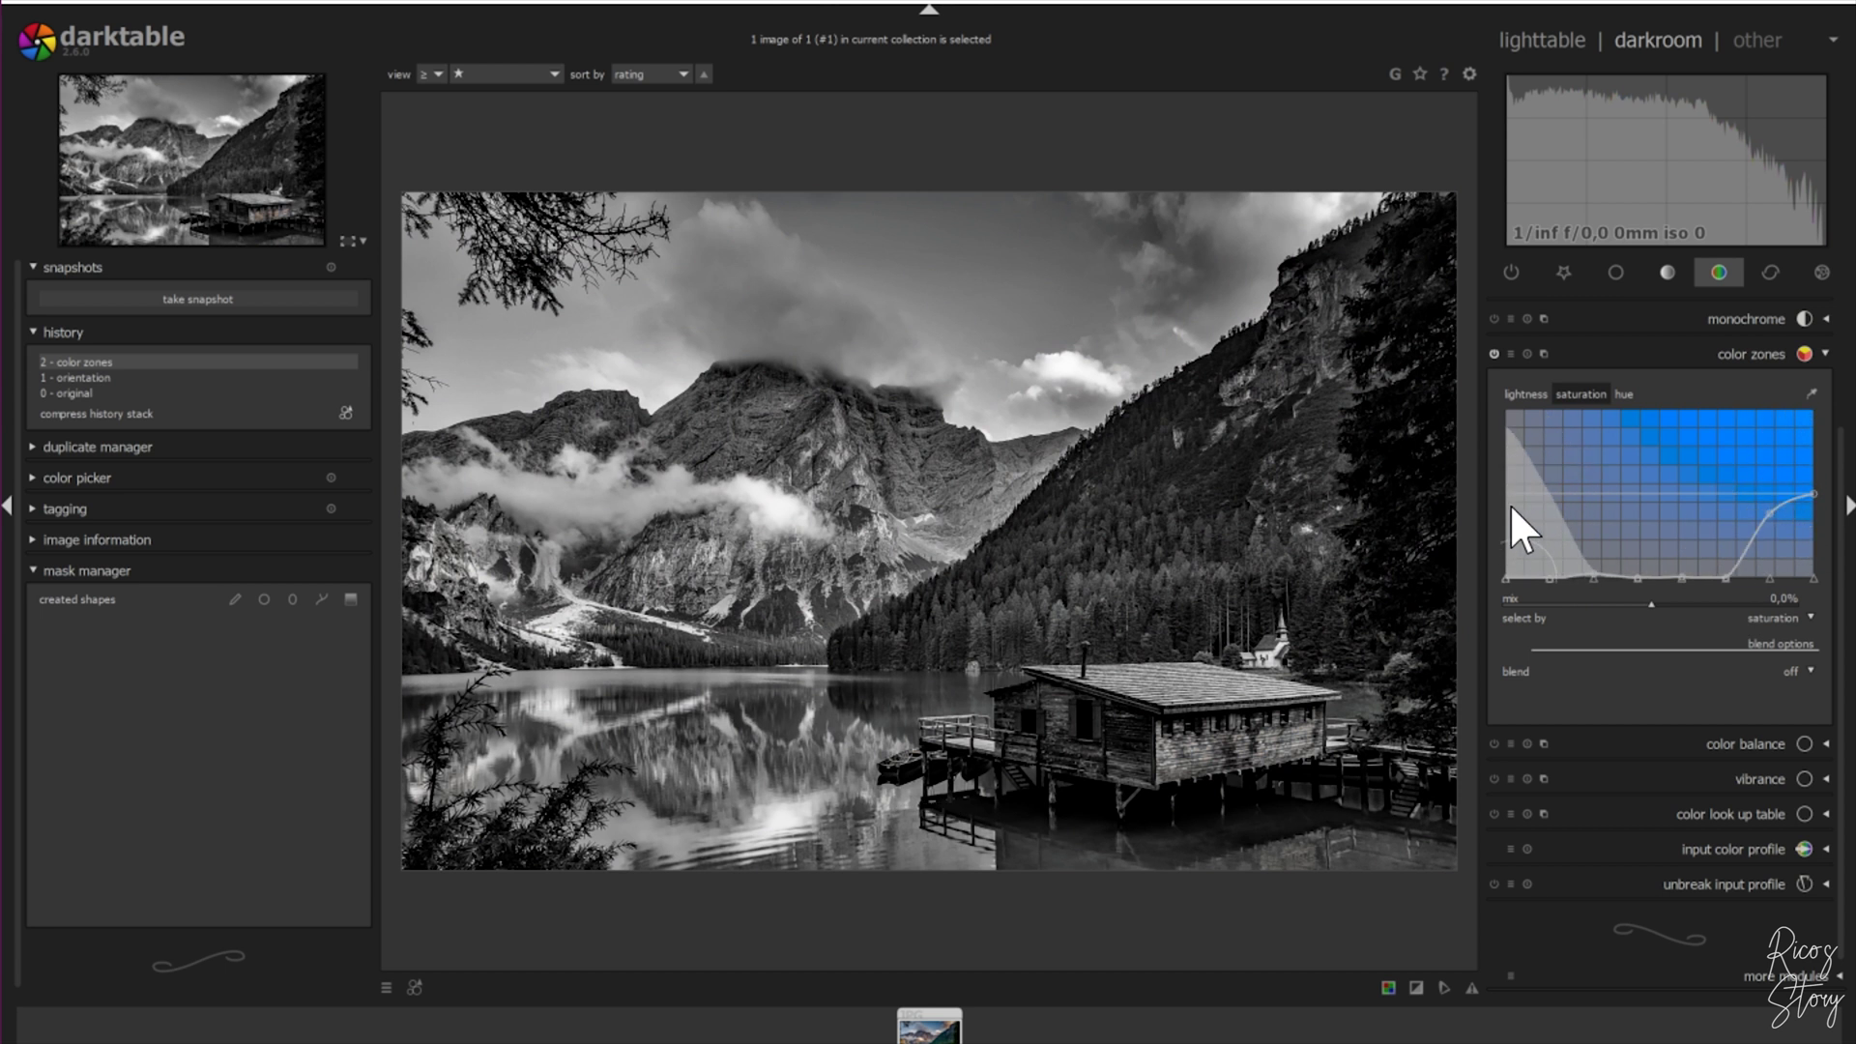
left_click_drag(1825, 506, 1808, 587)
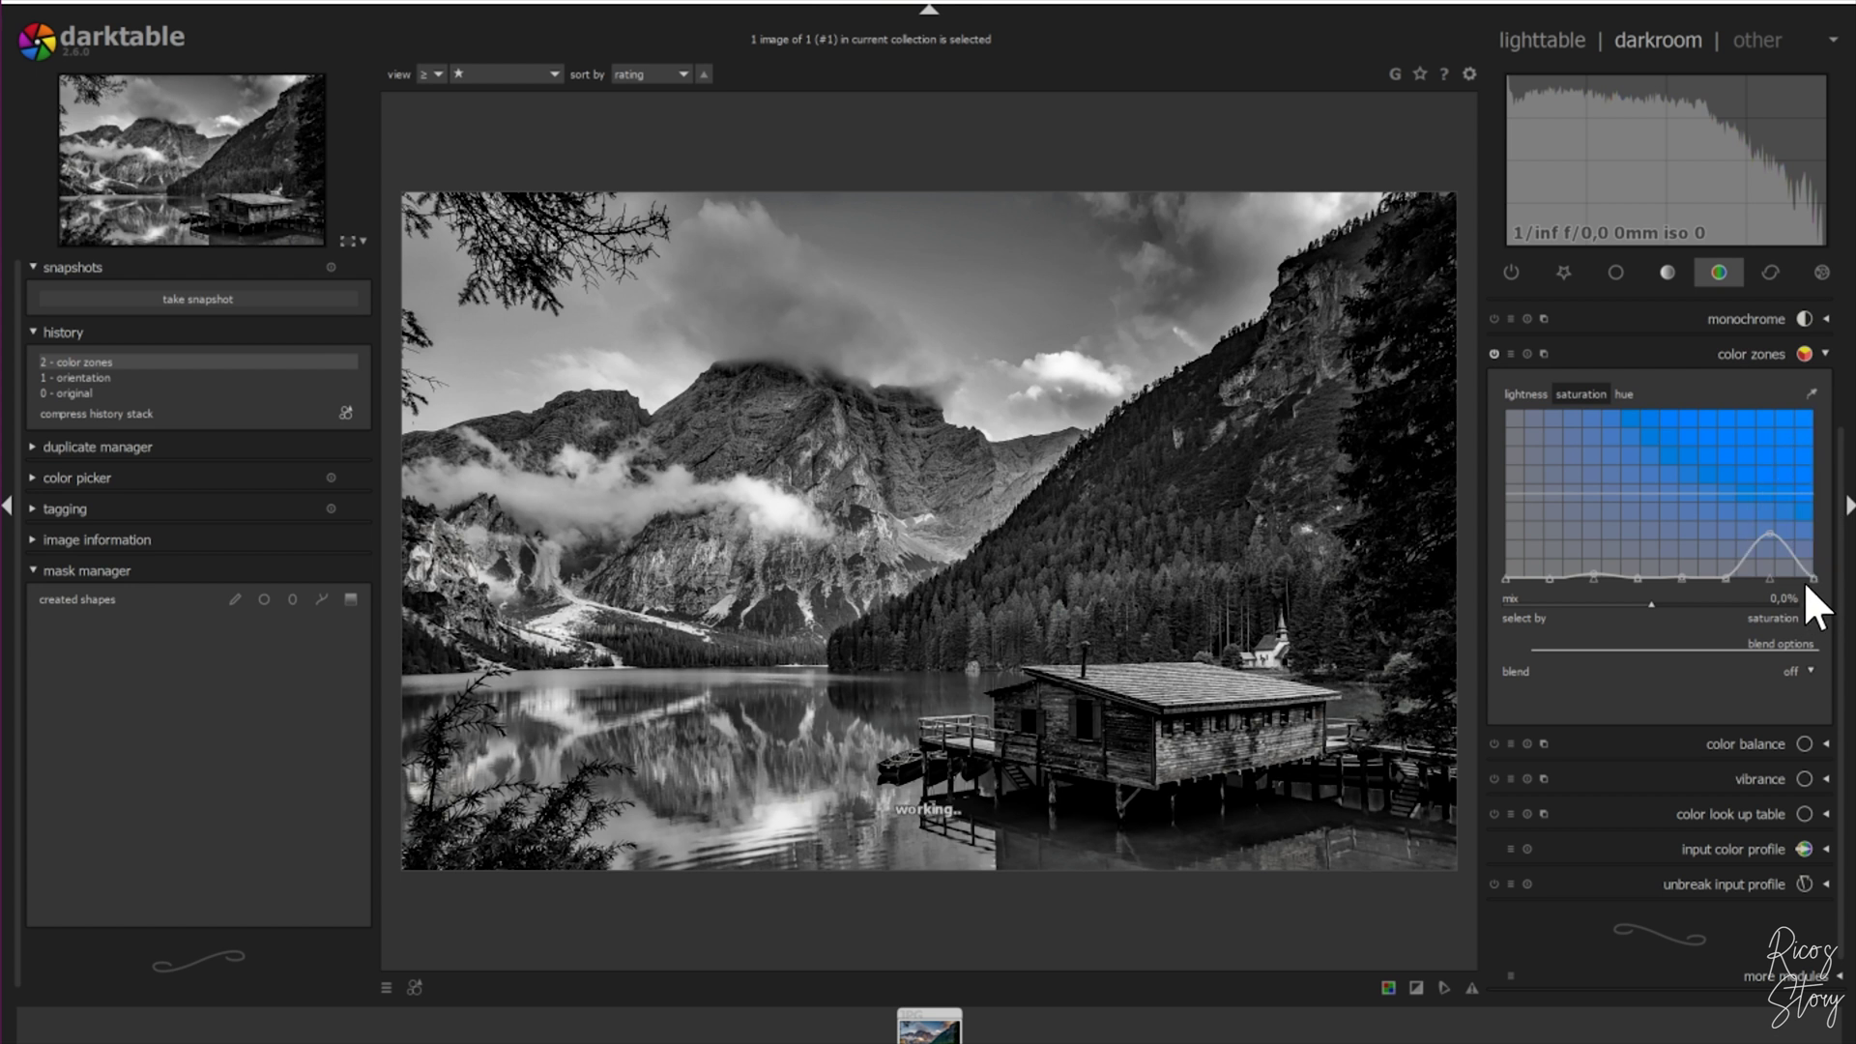
left_click_drag(1765, 529, 1765, 601)
key("ctrl+z")
left_click(1813, 349)
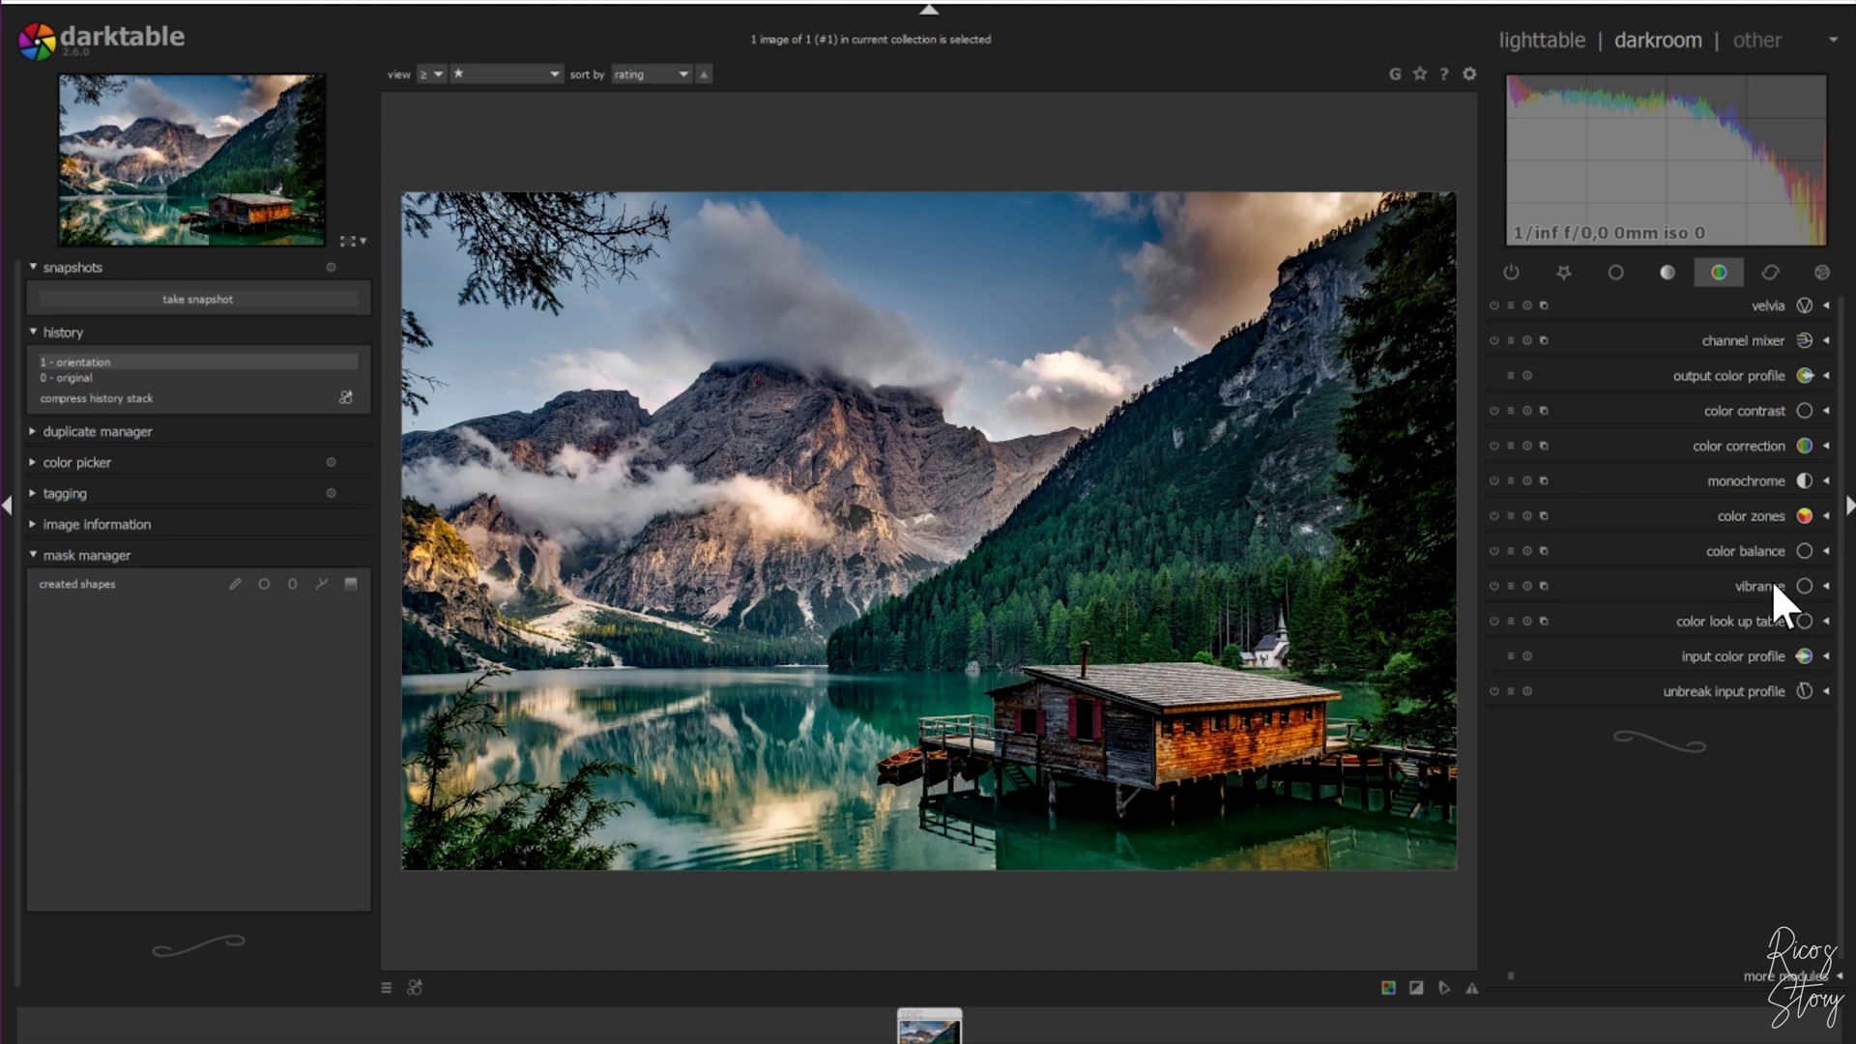
Step: Set the saturation in the color correction module to 0
left_click(1769, 446)
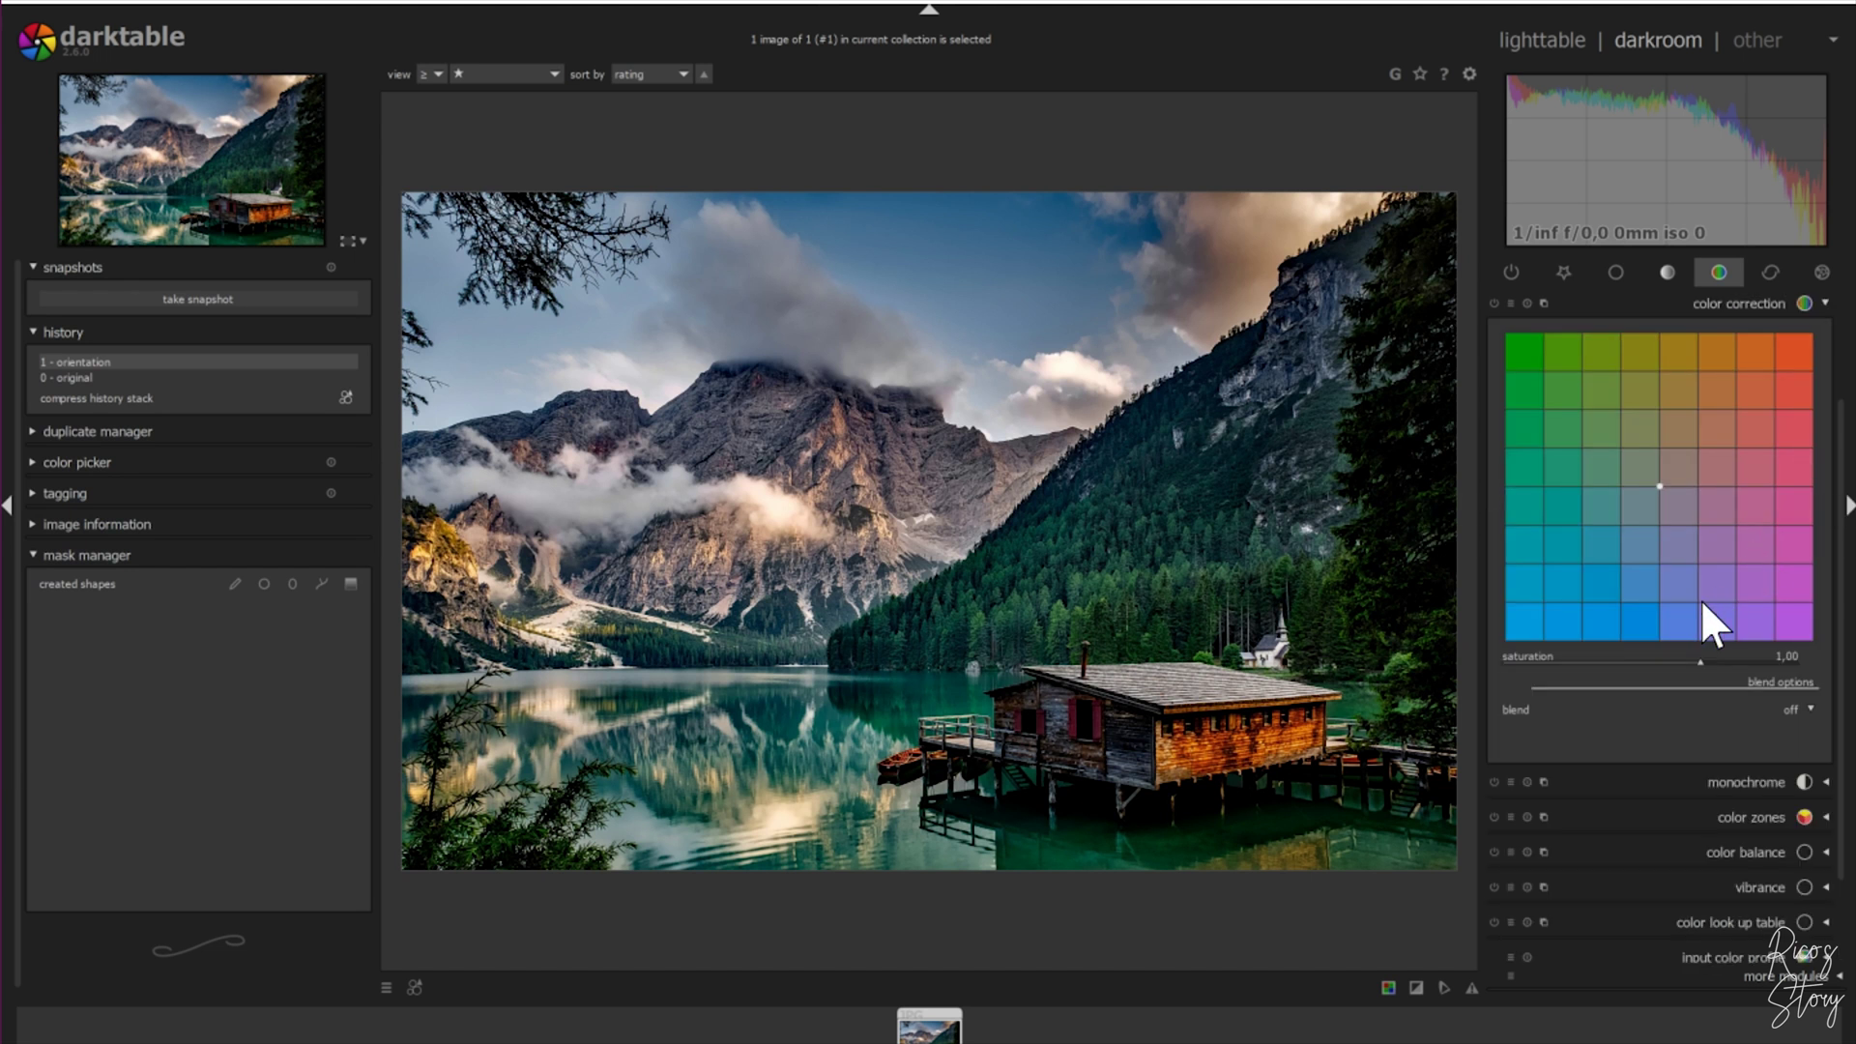
right_click(1781, 660)
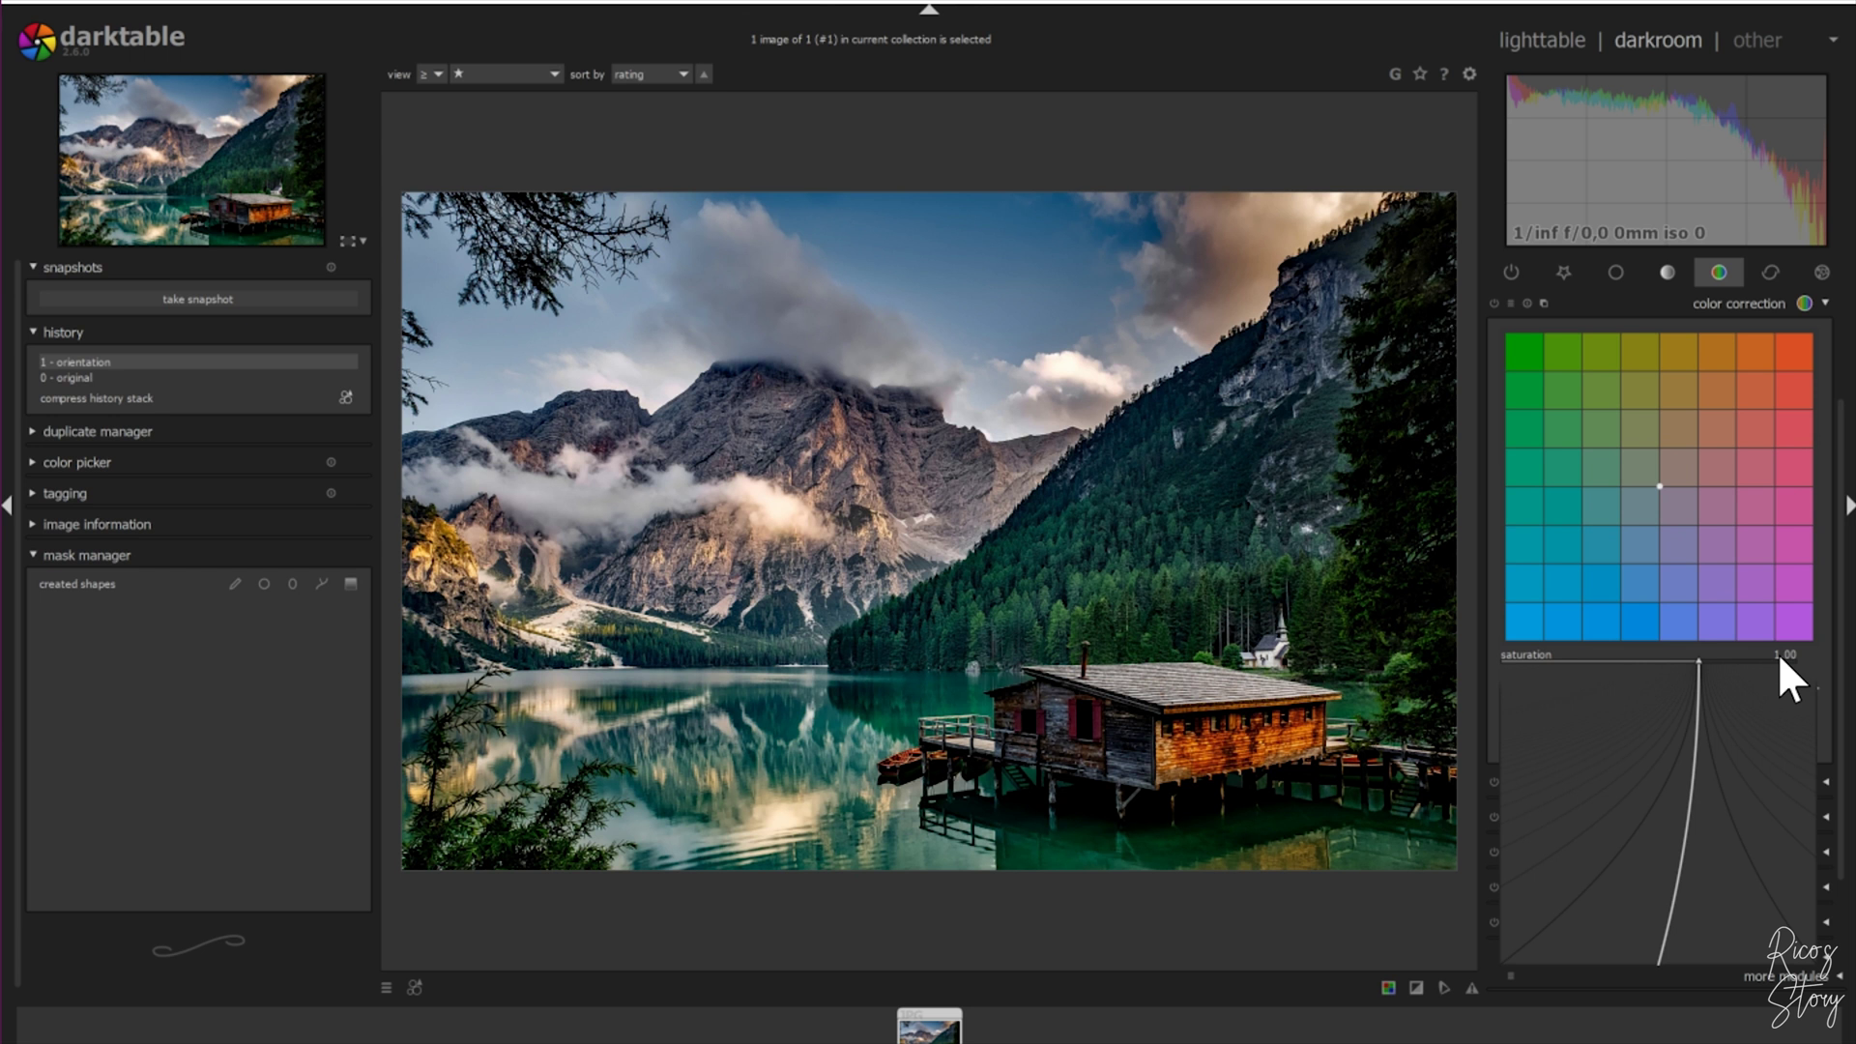
key("Return")
right_click(1778, 653)
type("0")
key("Return")
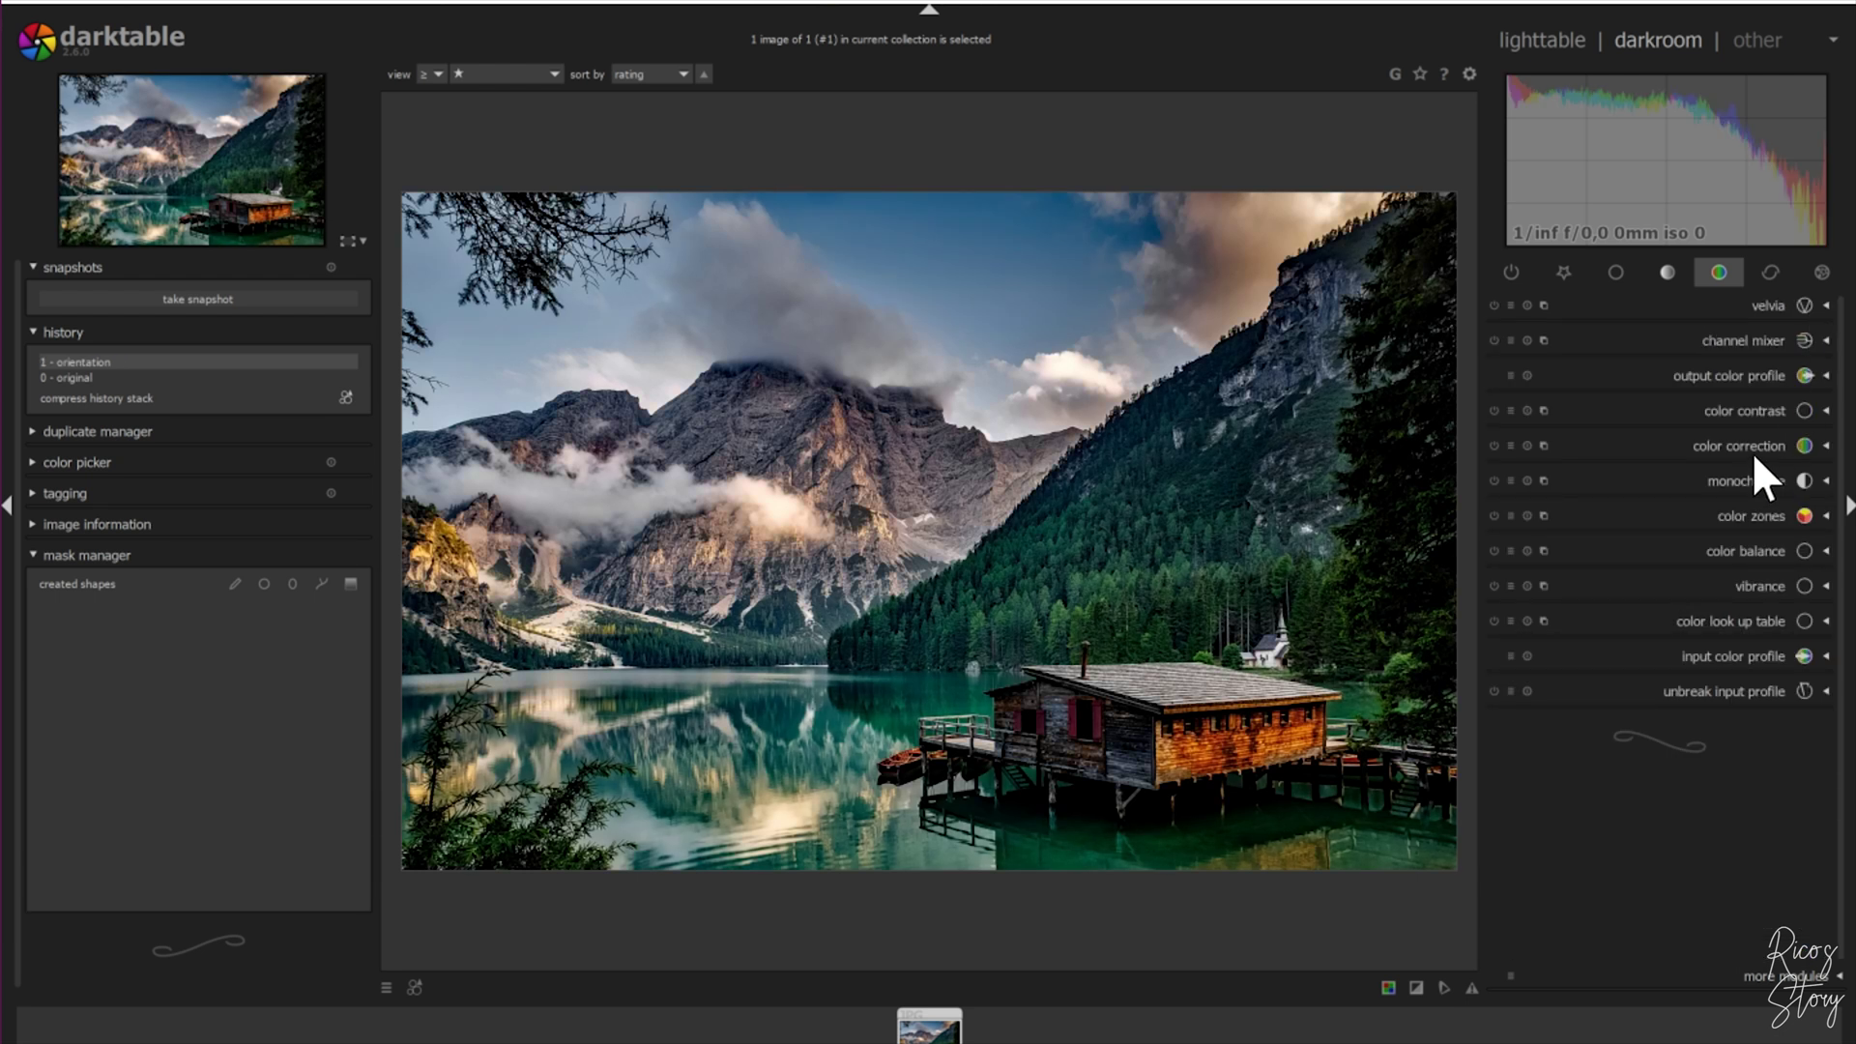
Step: Switch the monochrome module on with its default settings, and switch it off again
left_click(1778, 480)
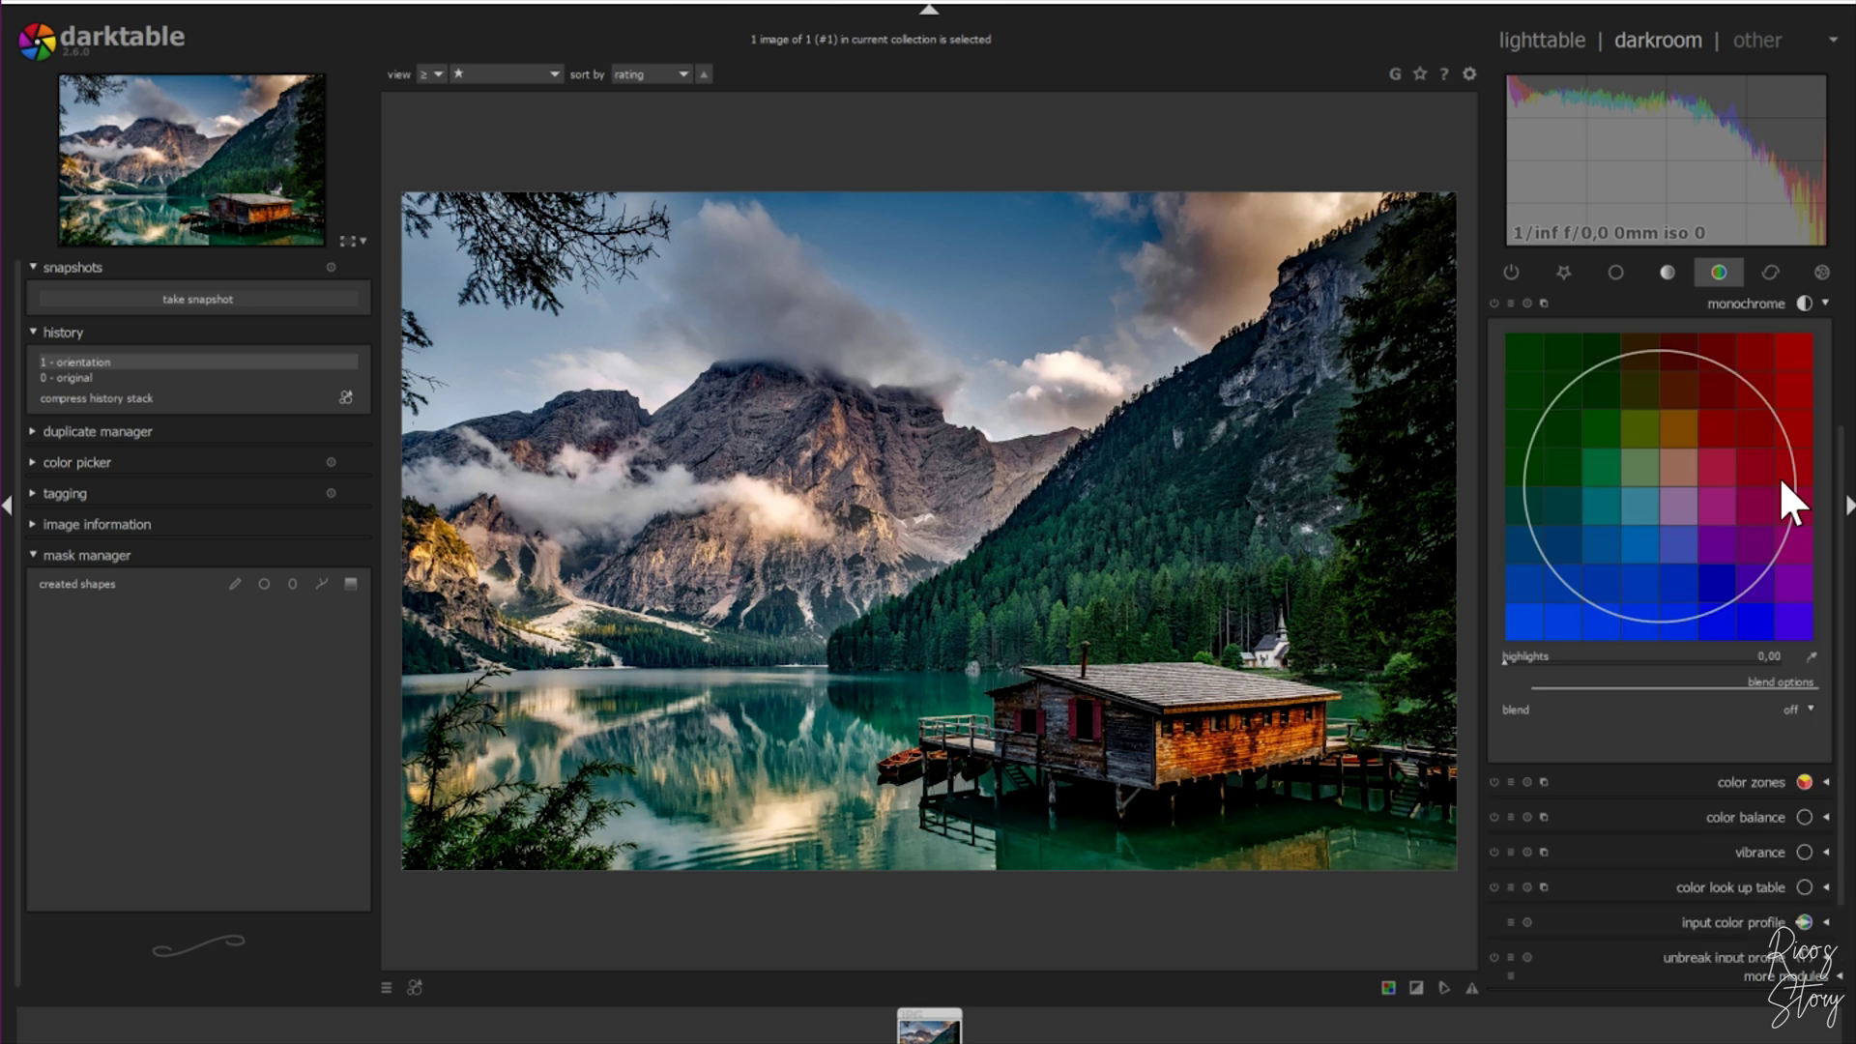
left_click(1493, 303)
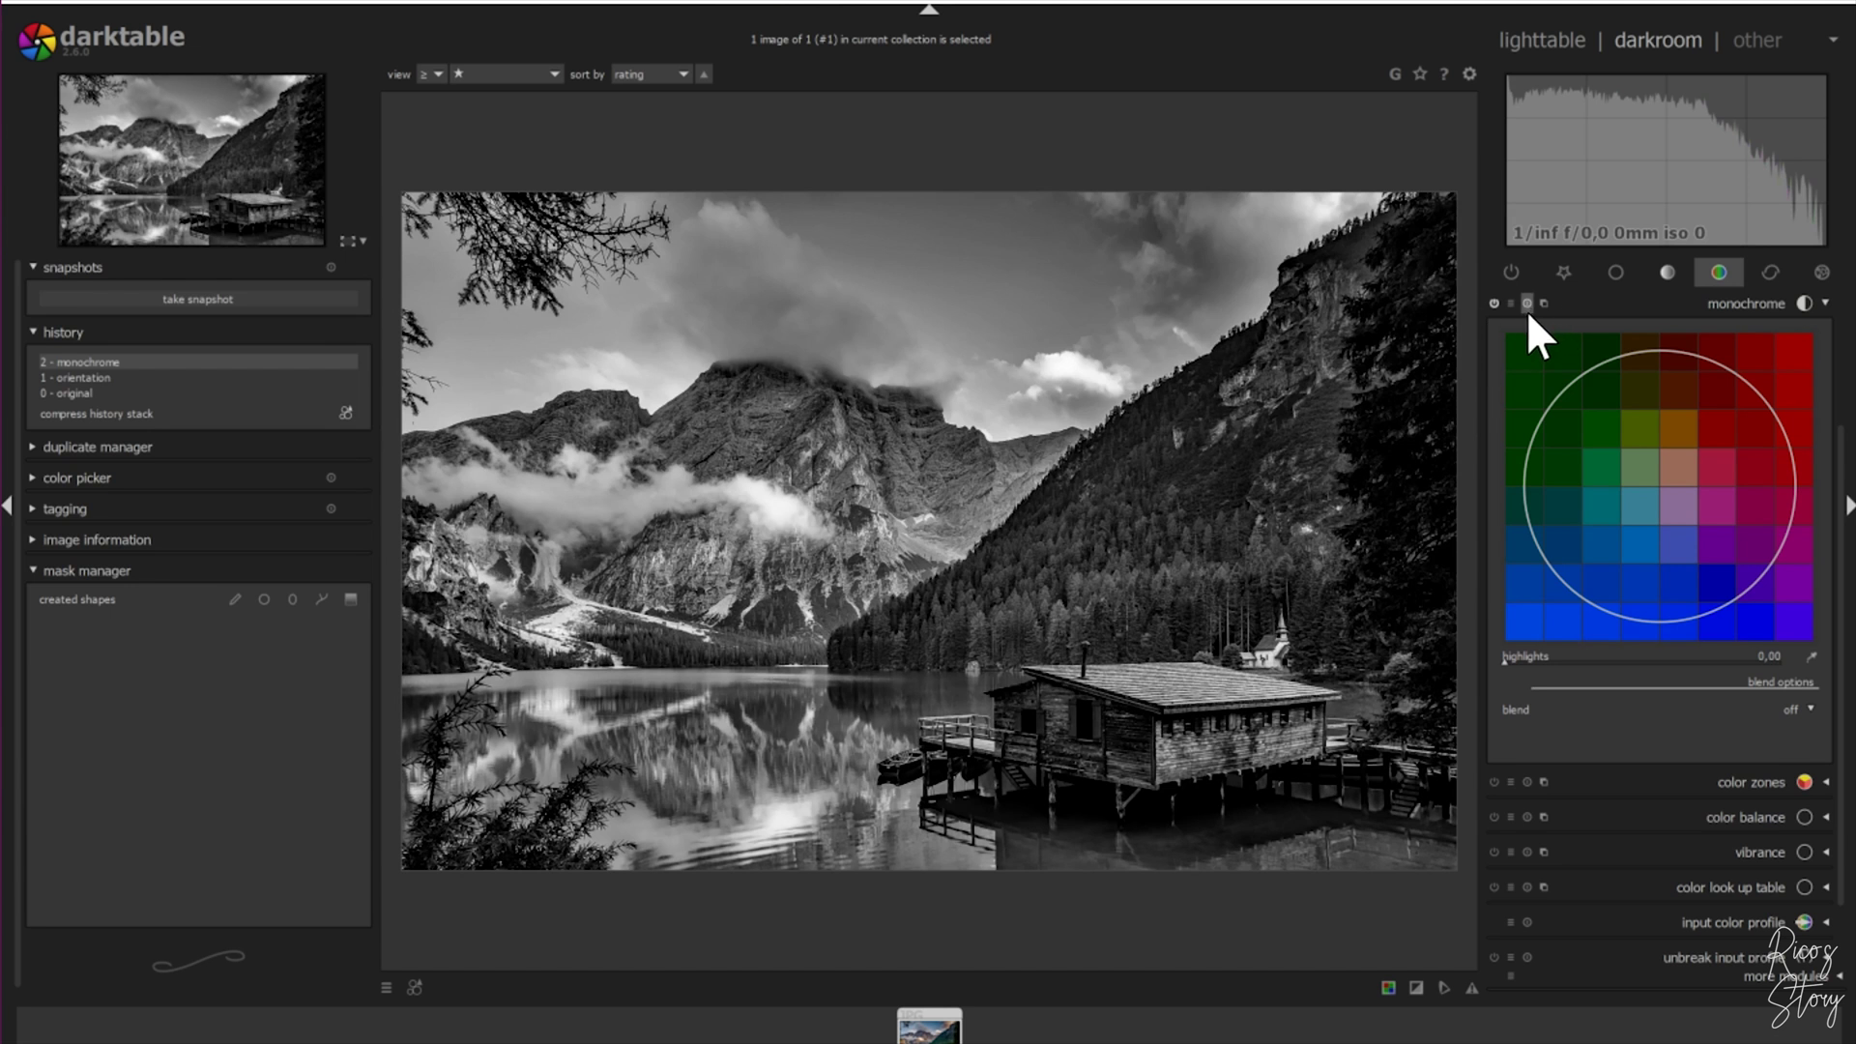
left_click(1493, 303)
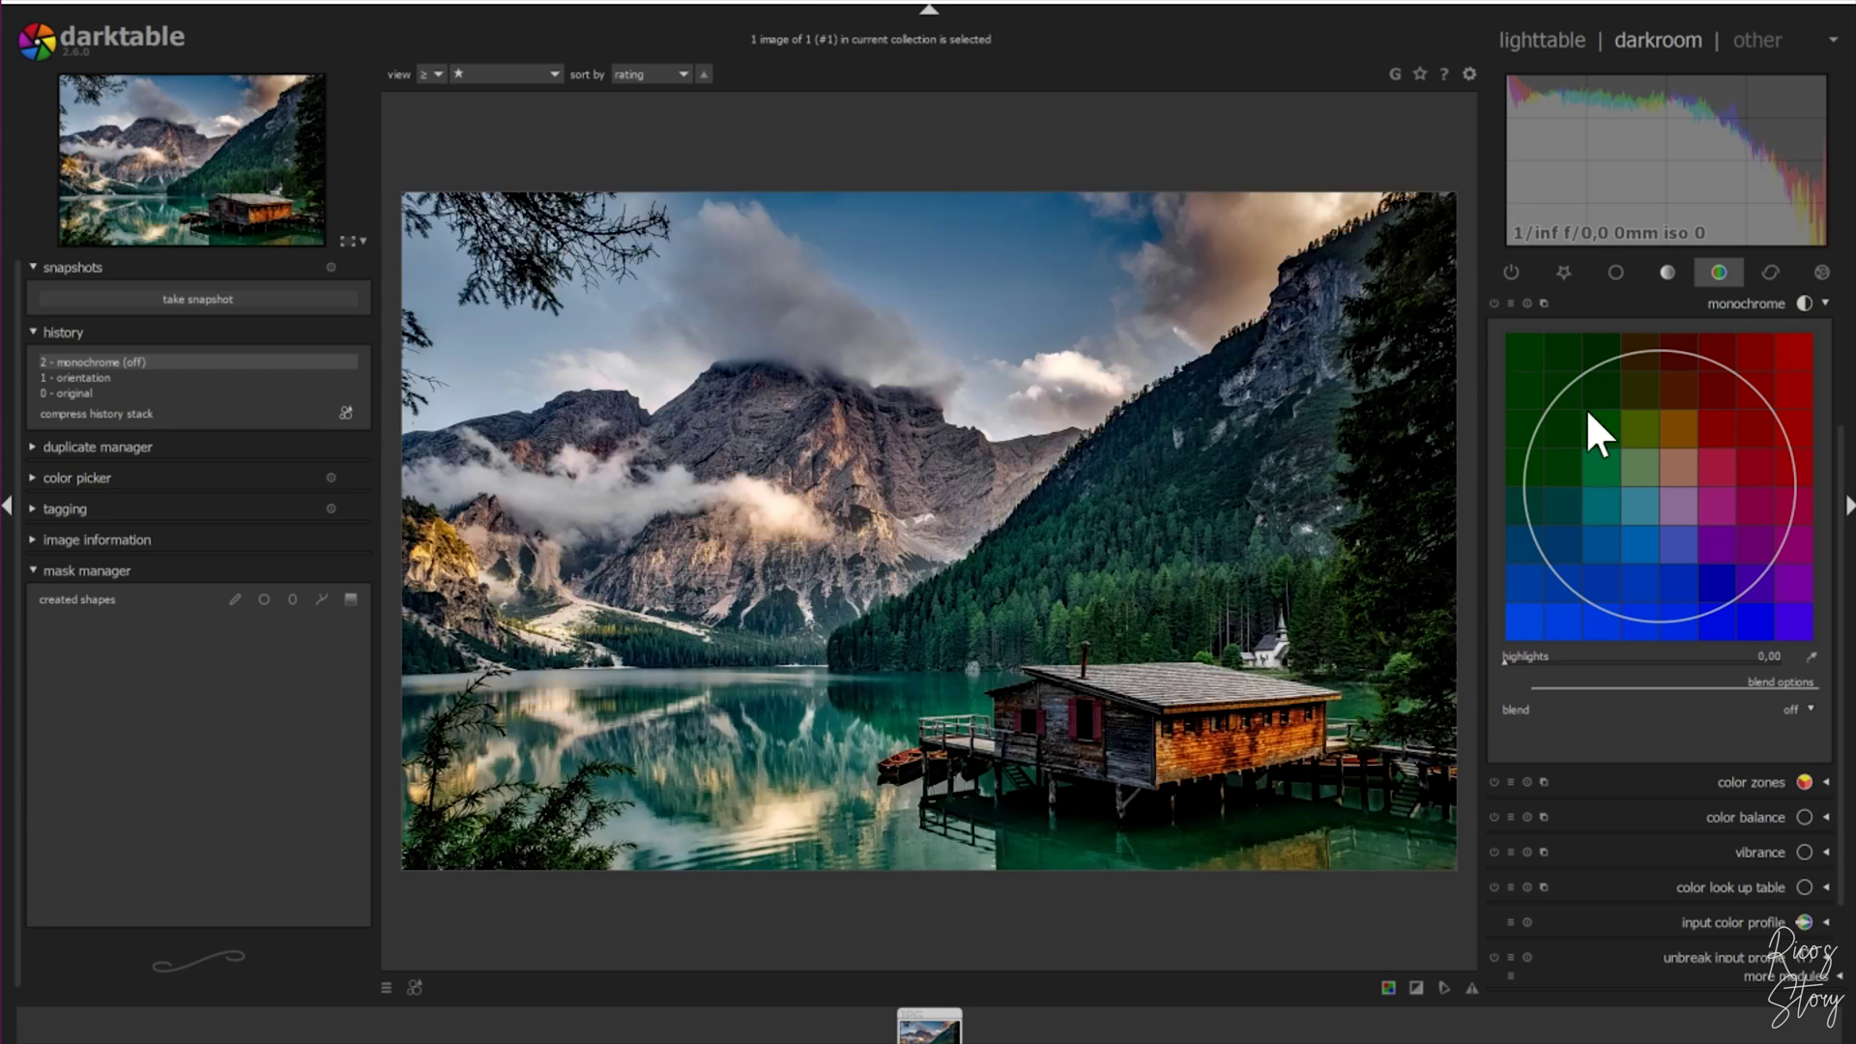
Step: Vary the size of the monochrome module's virtual color filter circle, leaving it centered on the color grid and moderately smaller than its default size
scroll(1673, 450, "up", 2)
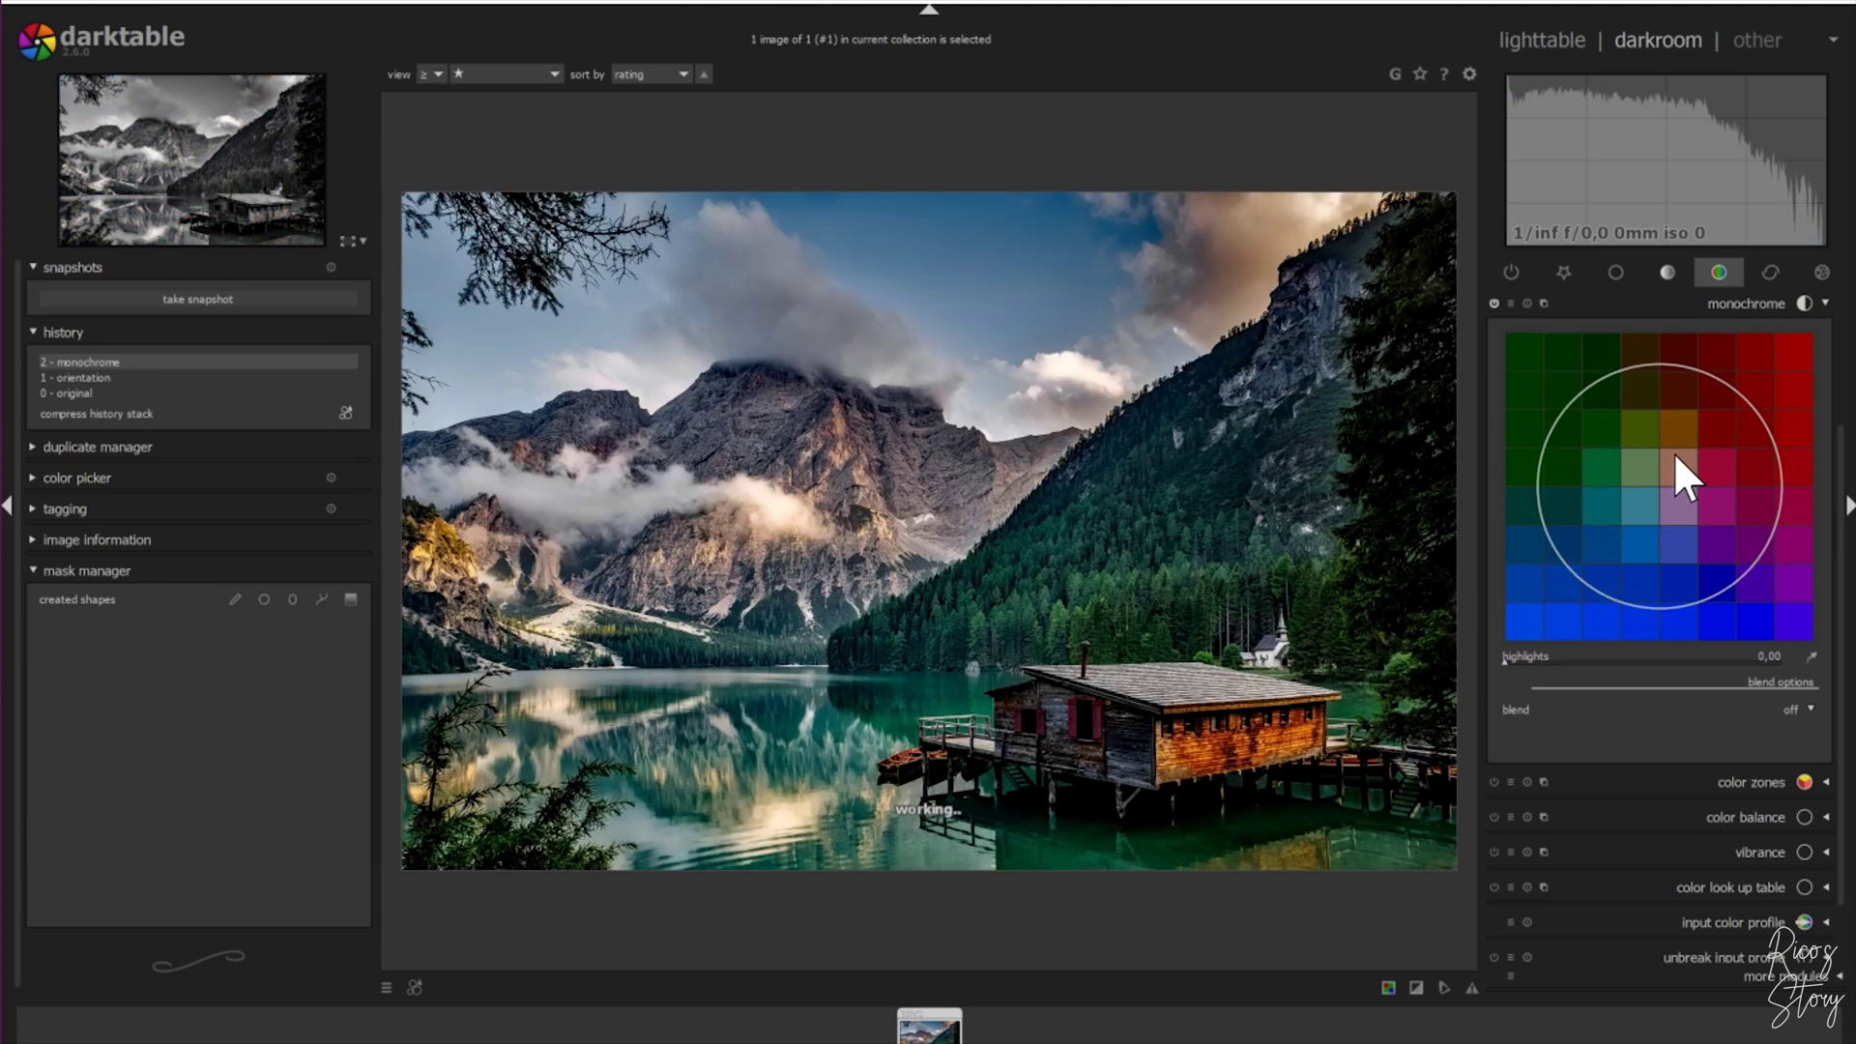
scroll(1673, 451, "up", 3)
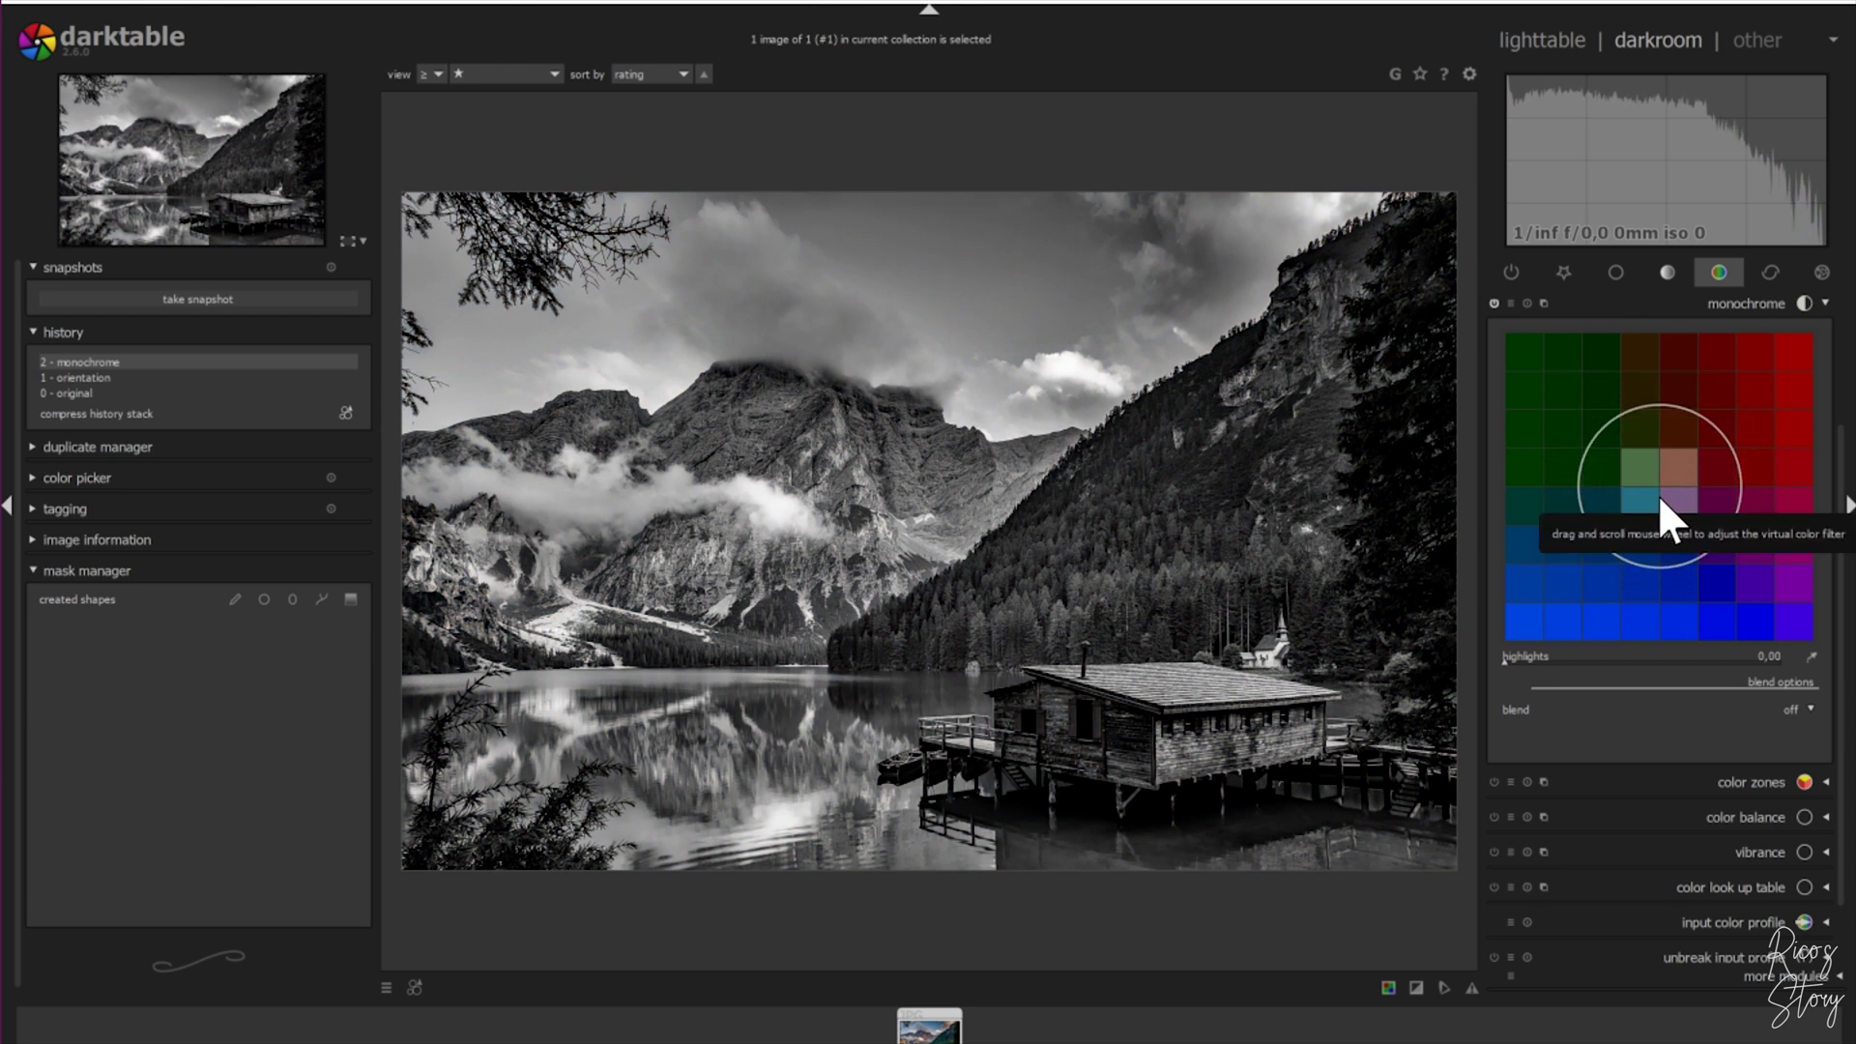
mouse_move(1662, 472)
left_mouse_down()
mouse_move(1737, 402)
mouse_move(1573, 387)
mouse_move(1544, 585)
mouse_move(1705, 588)
mouse_move(1743, 501)
mouse_move(1662, 486)
left_mouse_up()
scroll(1662, 486, "down", 4)
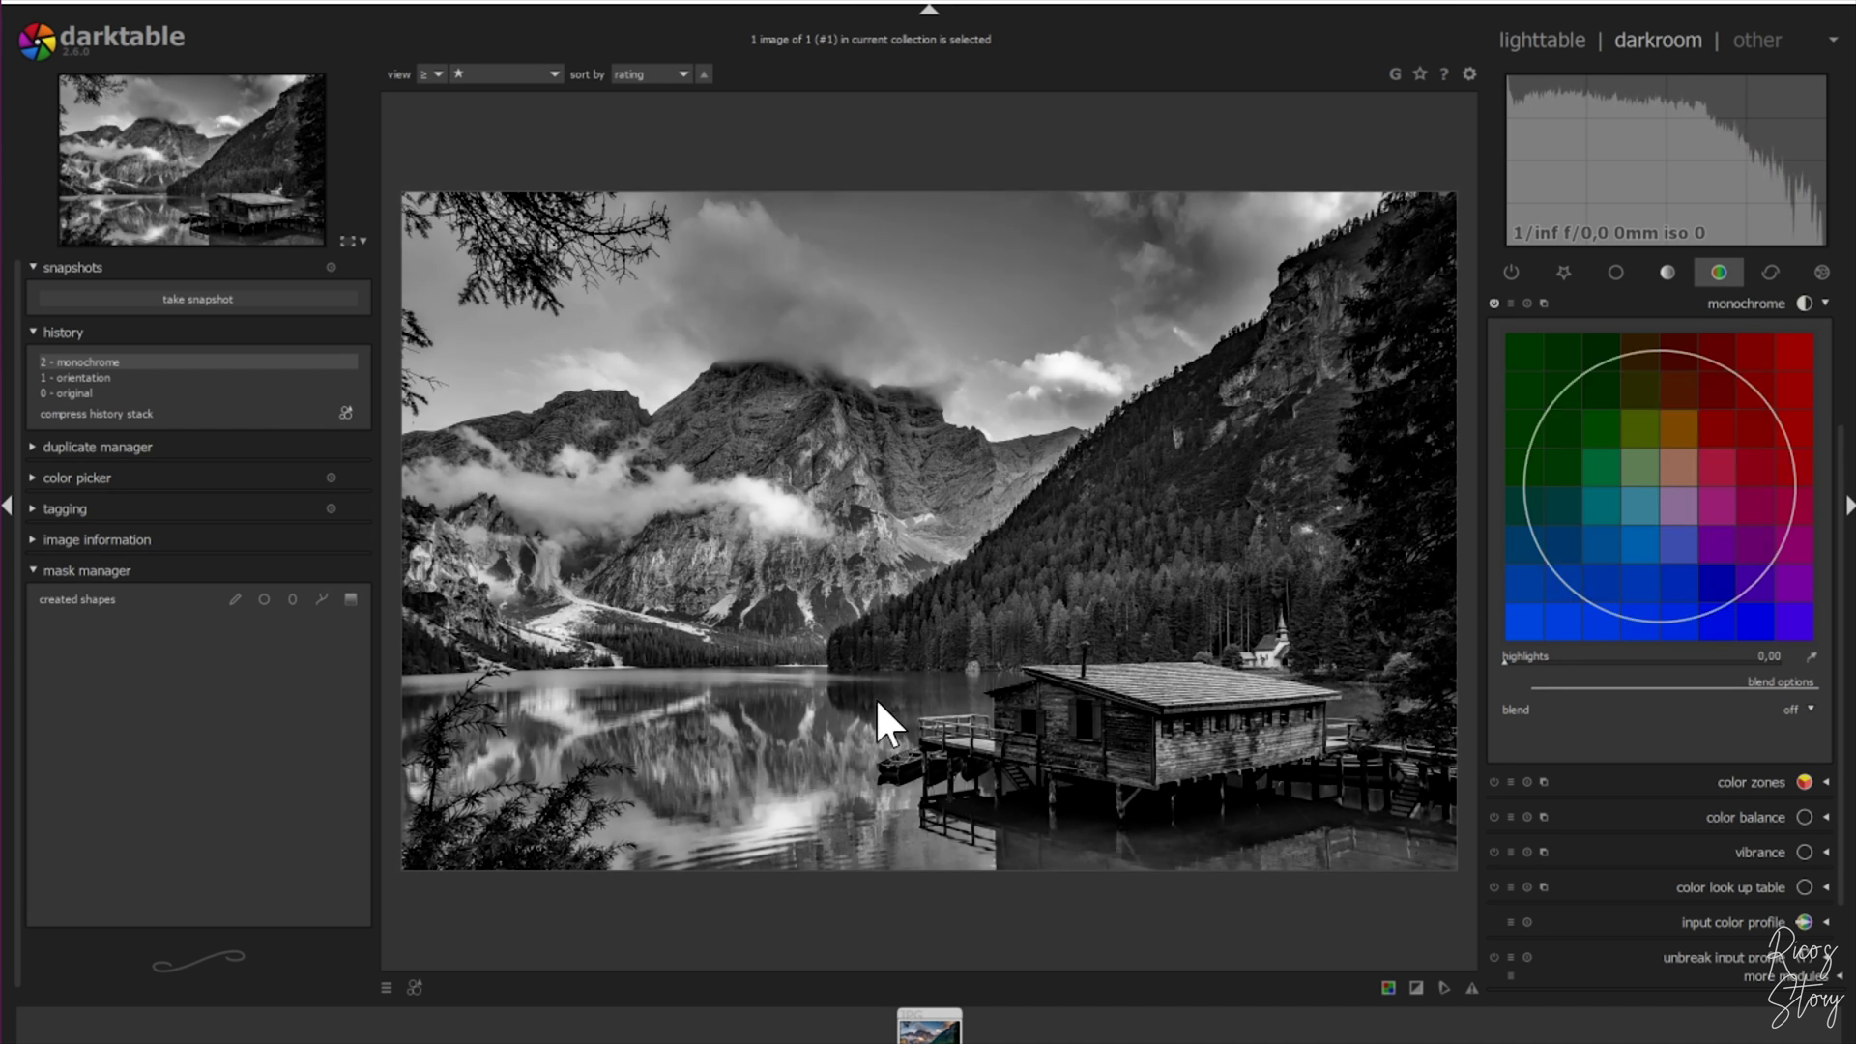
scroll(1645, 484, "up", 3)
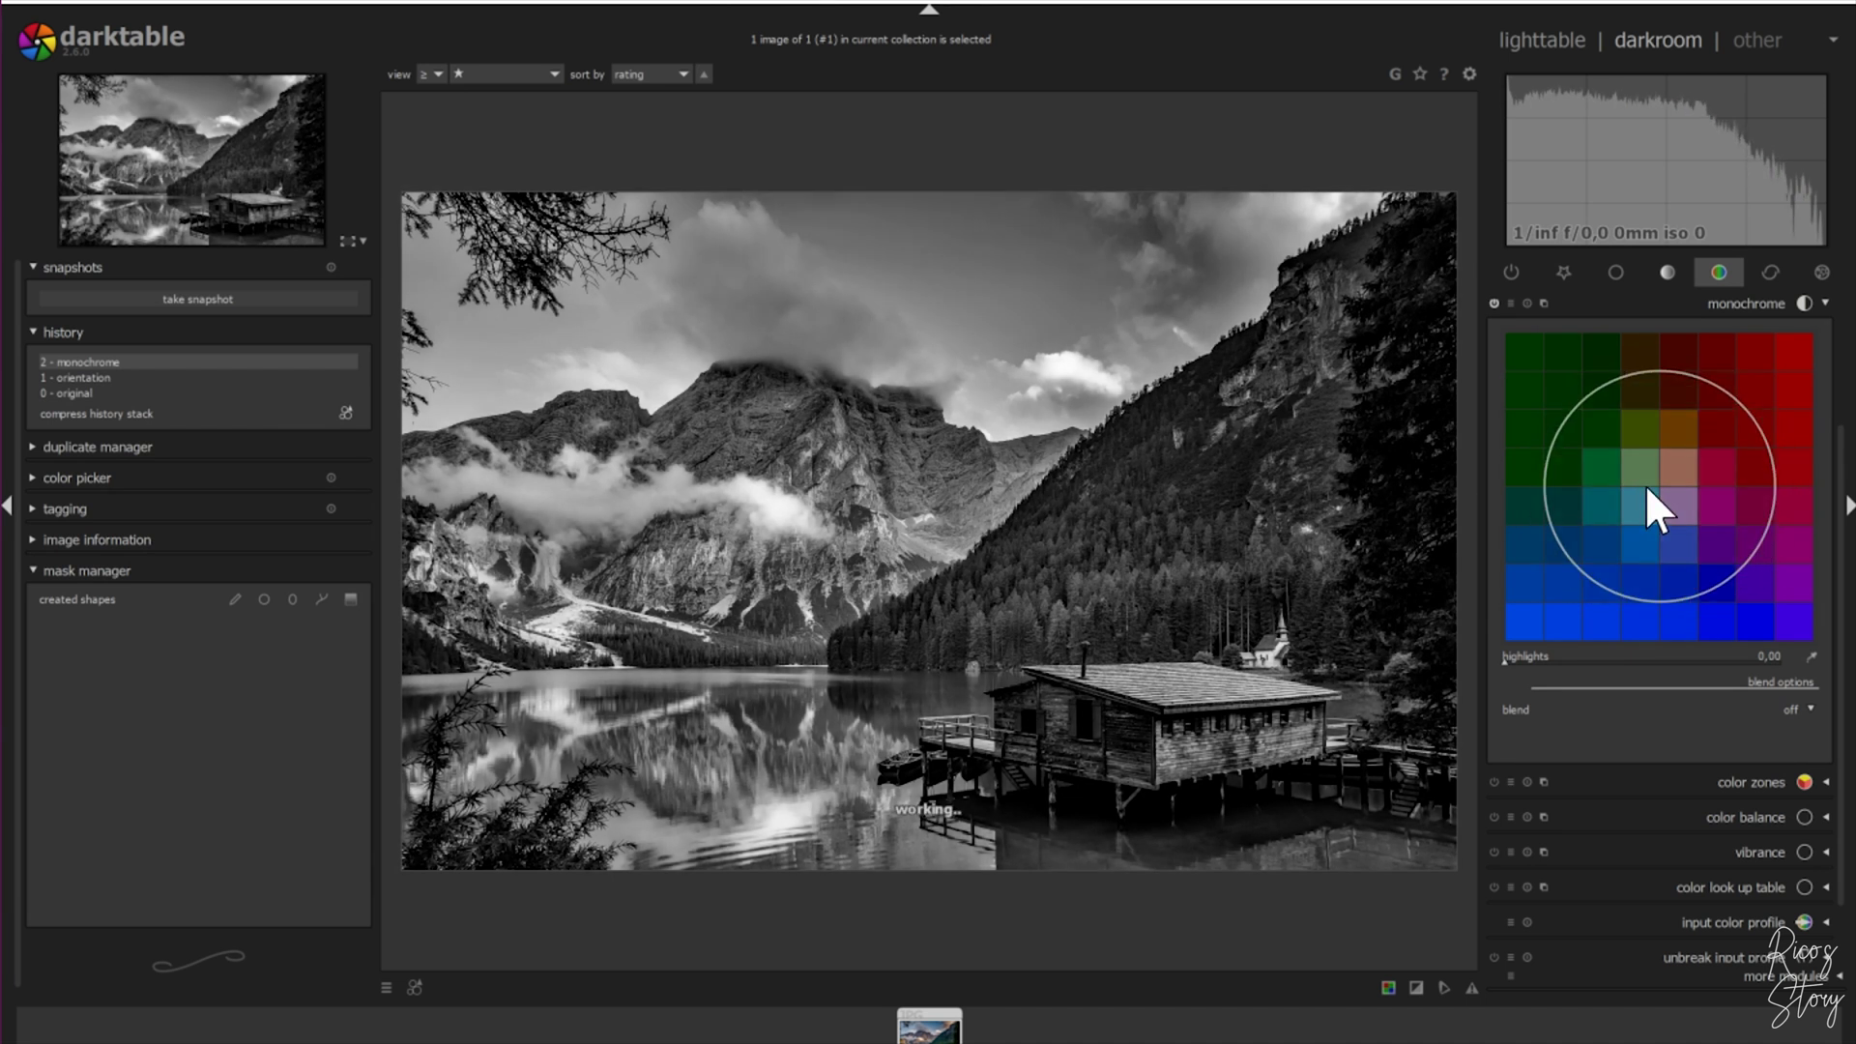
Step: Move the monochrome filter circle over the blue patches, across to the red patches, and back to the light blue patches of the color grid
left_click_drag(1662, 490, 1643, 561)
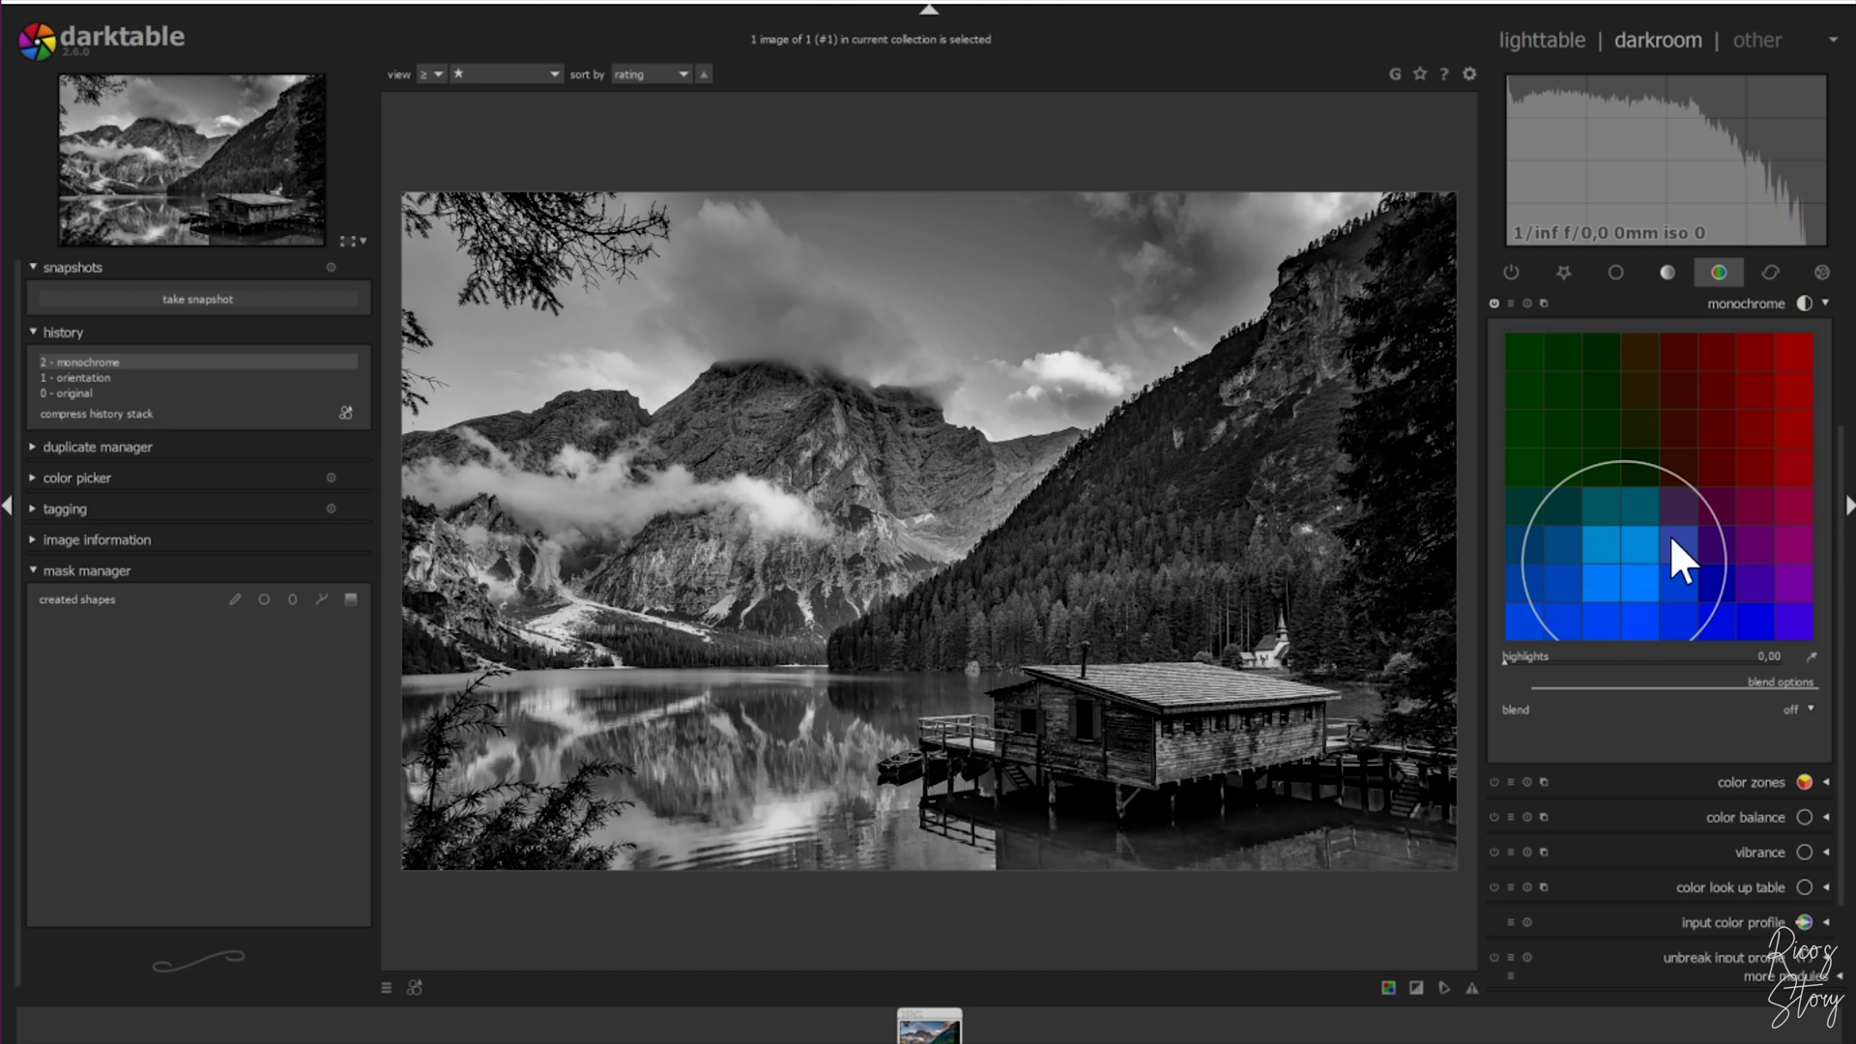
left_click_drag(1630, 560, 1638, 562)
left_click_drag(1724, 455, 1751, 414)
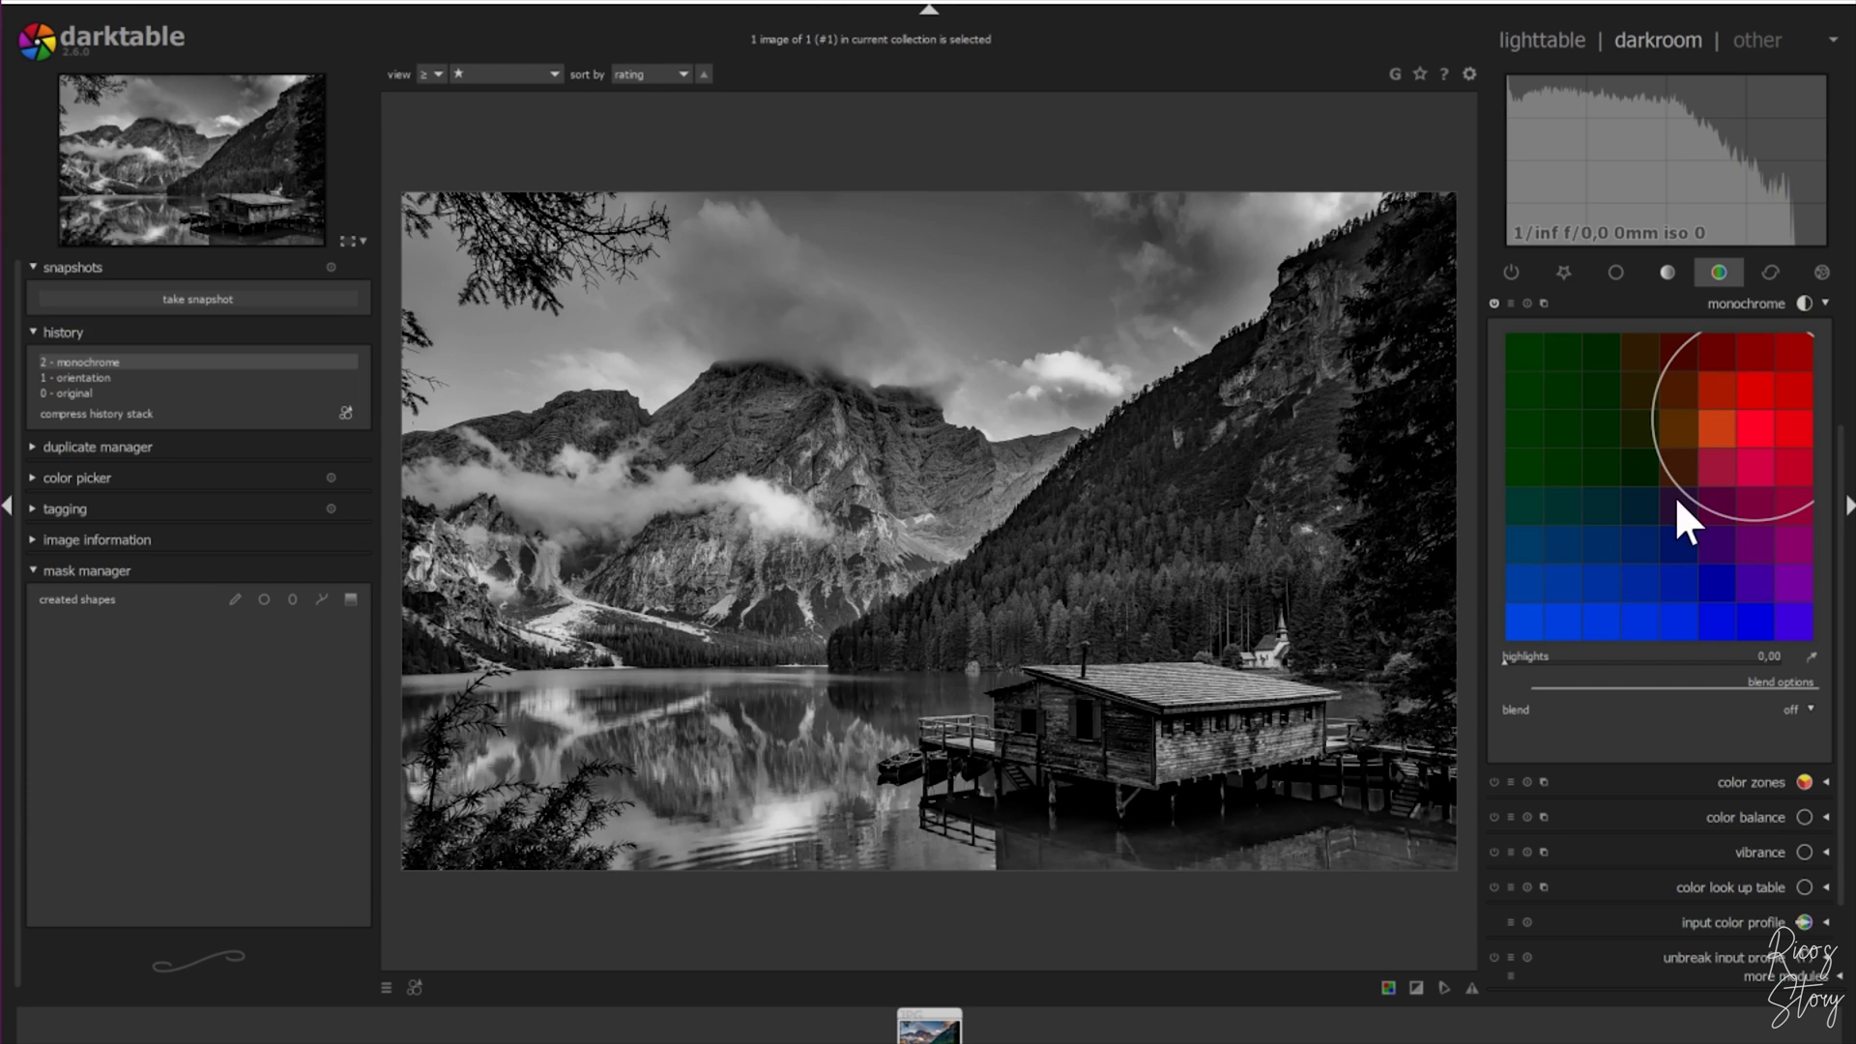
left_click_drag(1761, 420, 1554, 573)
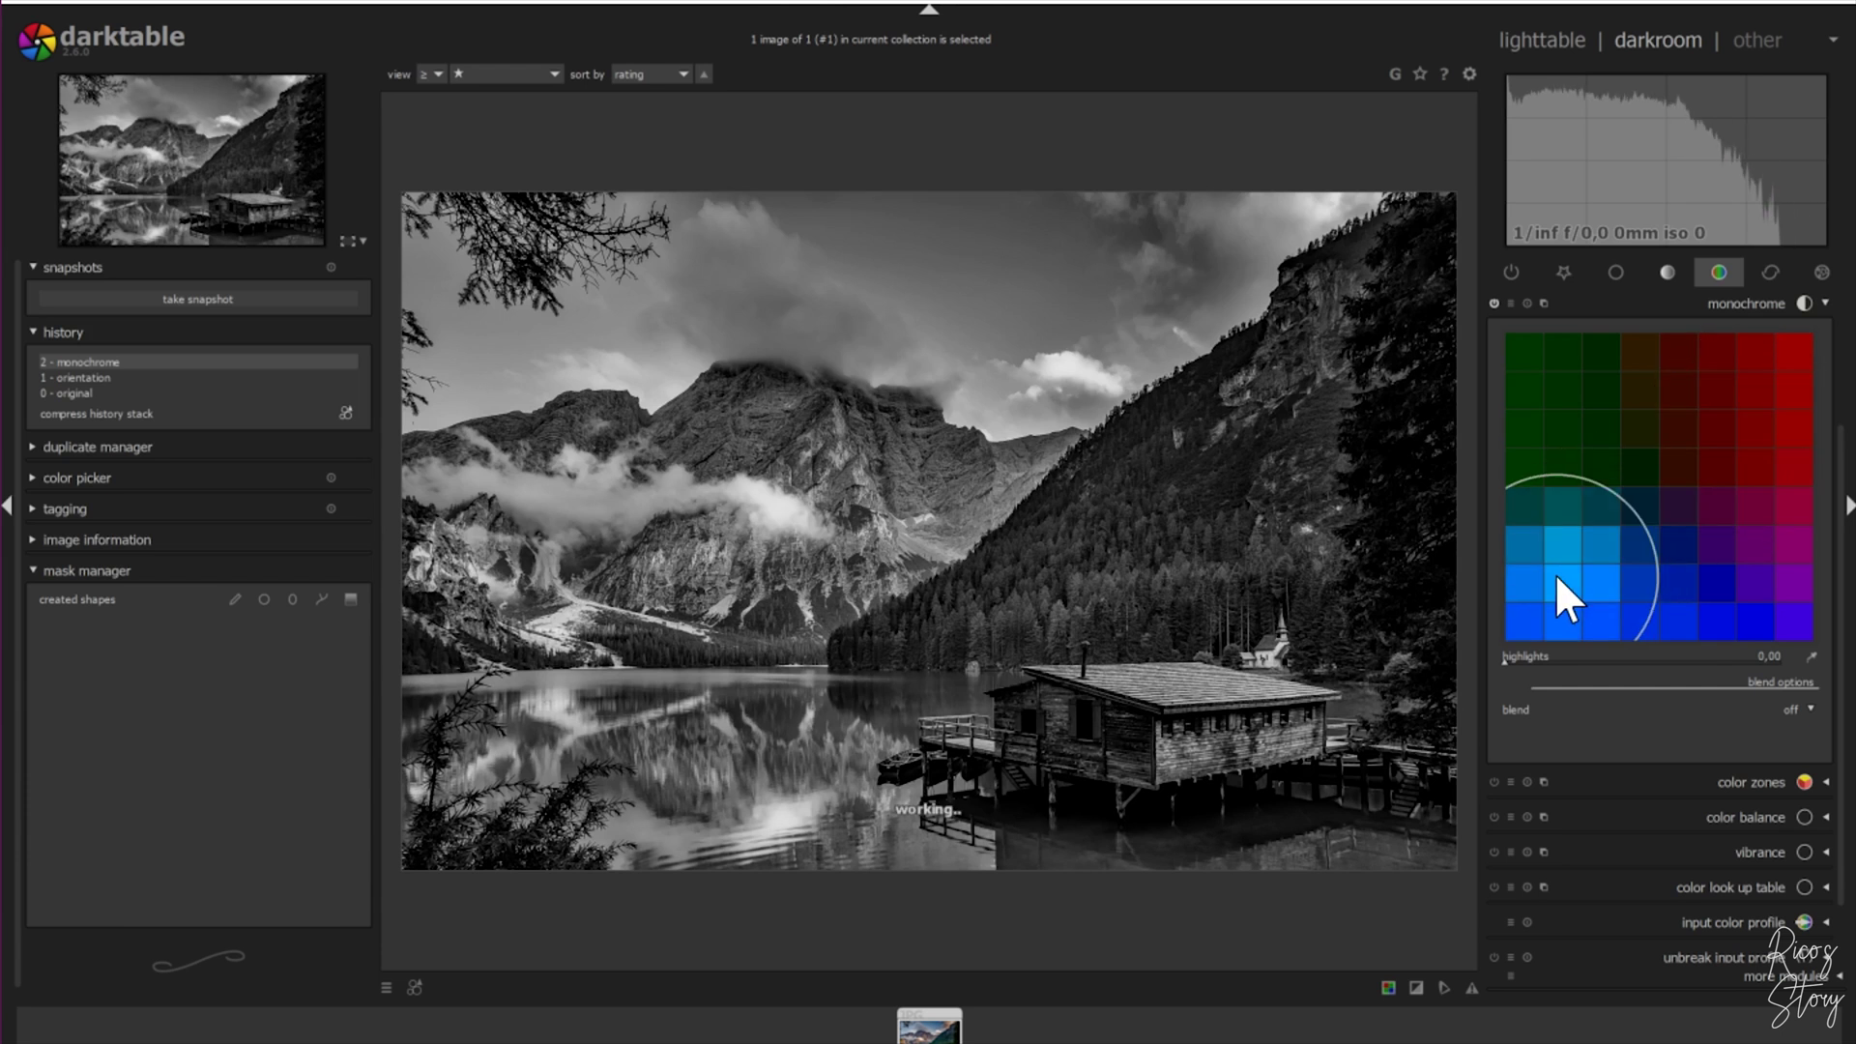